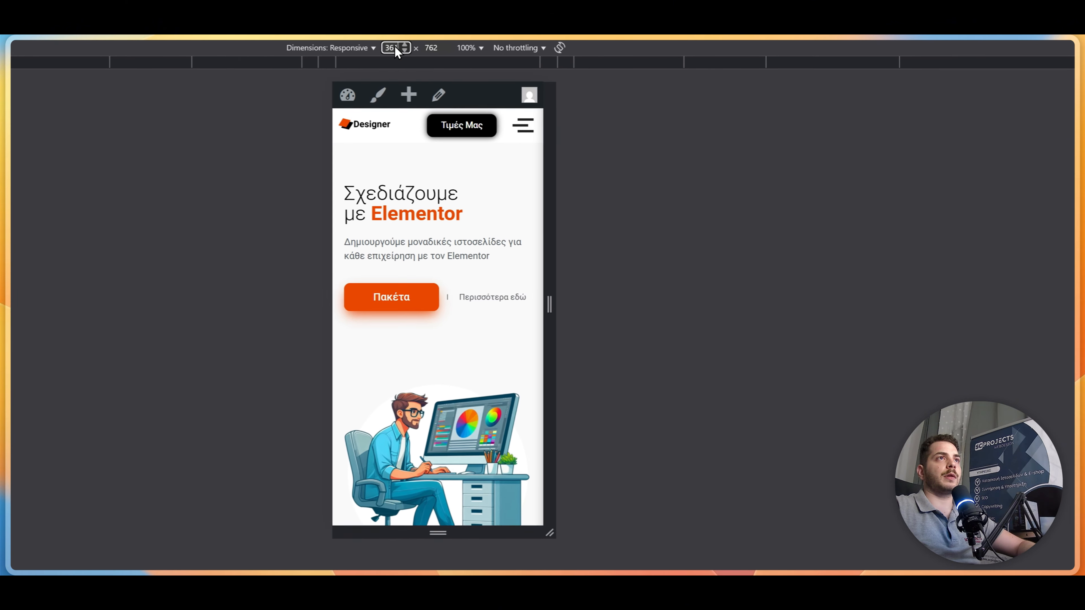
- Resize the responsive preview to a phone width of 363 px to check the hero section's layout
drag(537, 293, 544, 291)
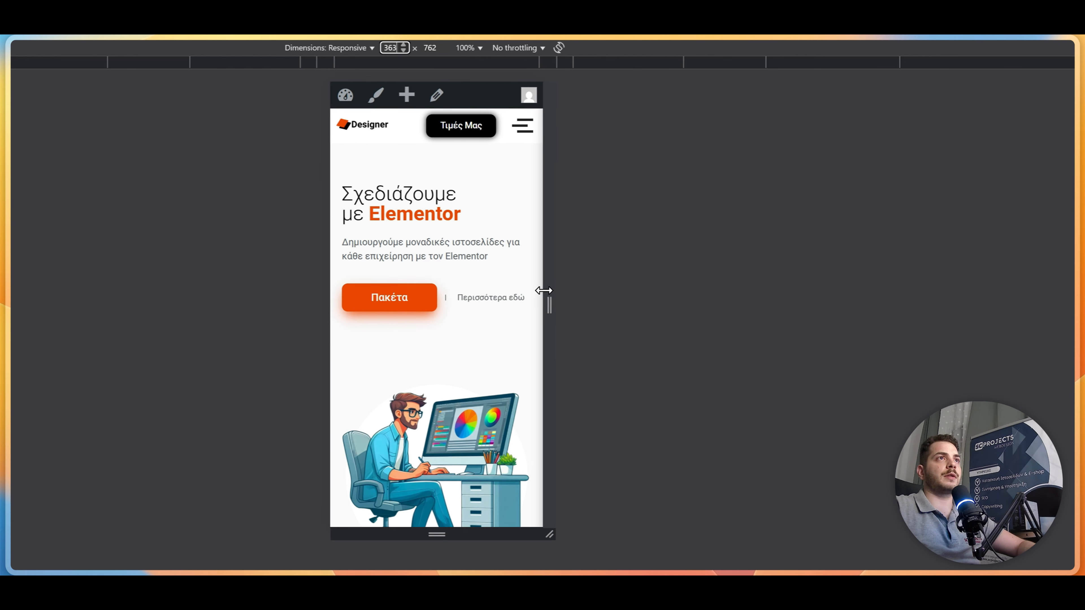
click(405, 50)
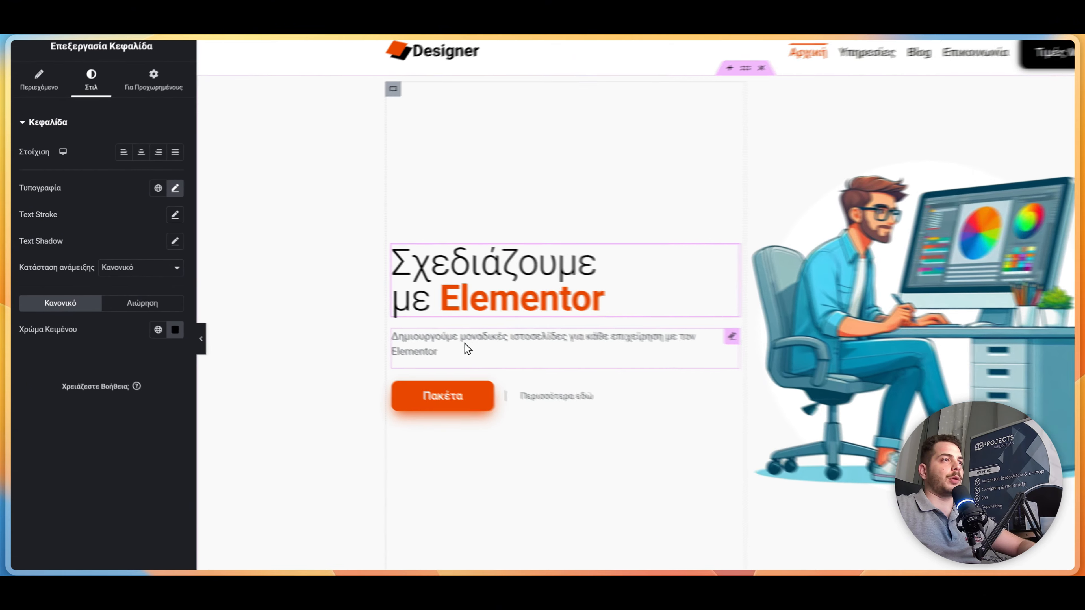
- Apply the H6 + Text global typography to the hero paragraph below the heading
click(384, 331)
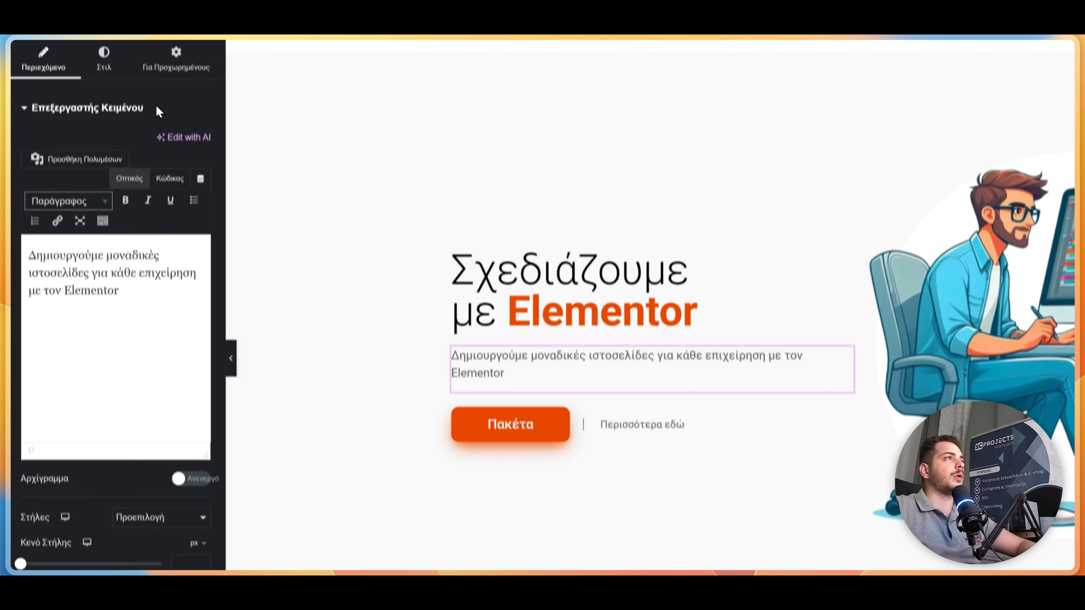
click(103, 57)
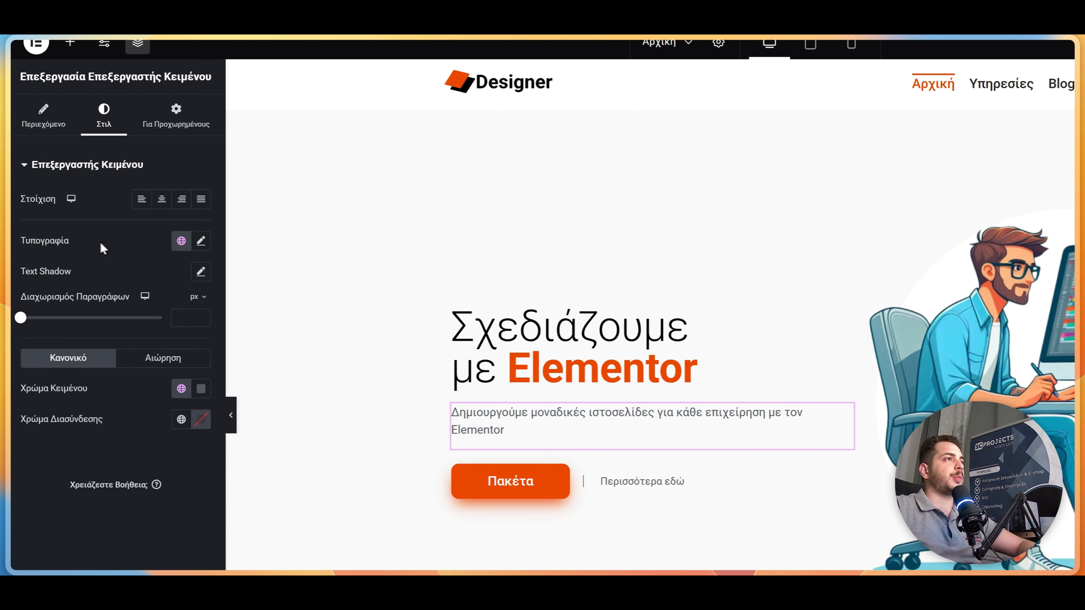
scroll(145, 384, down, 3)
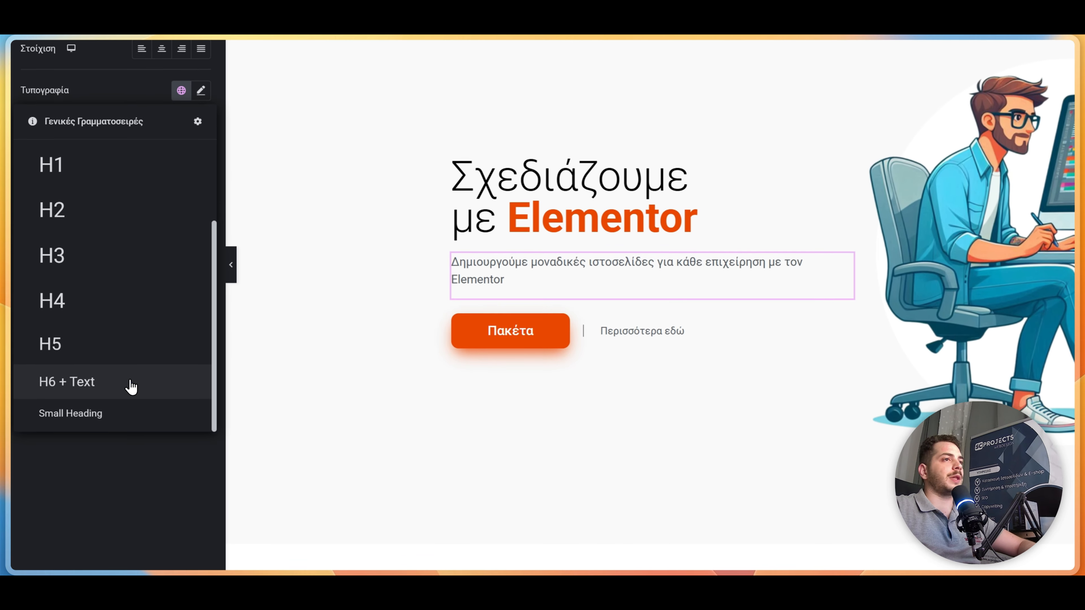
click(128, 536)
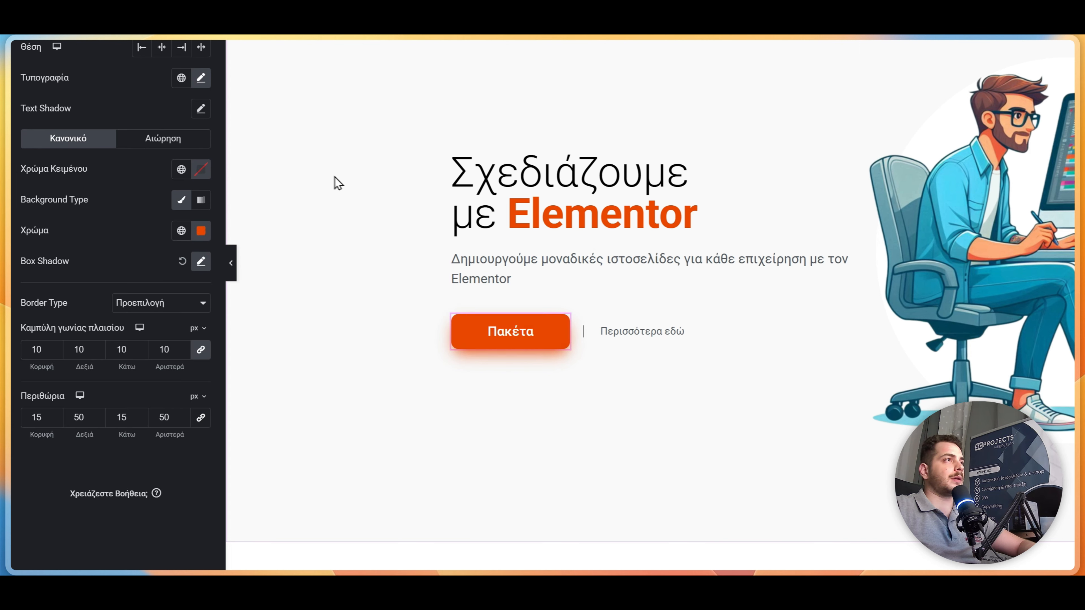
- Apply a global heading typography preset to the orange «Πακέτα» button
click(182, 79)
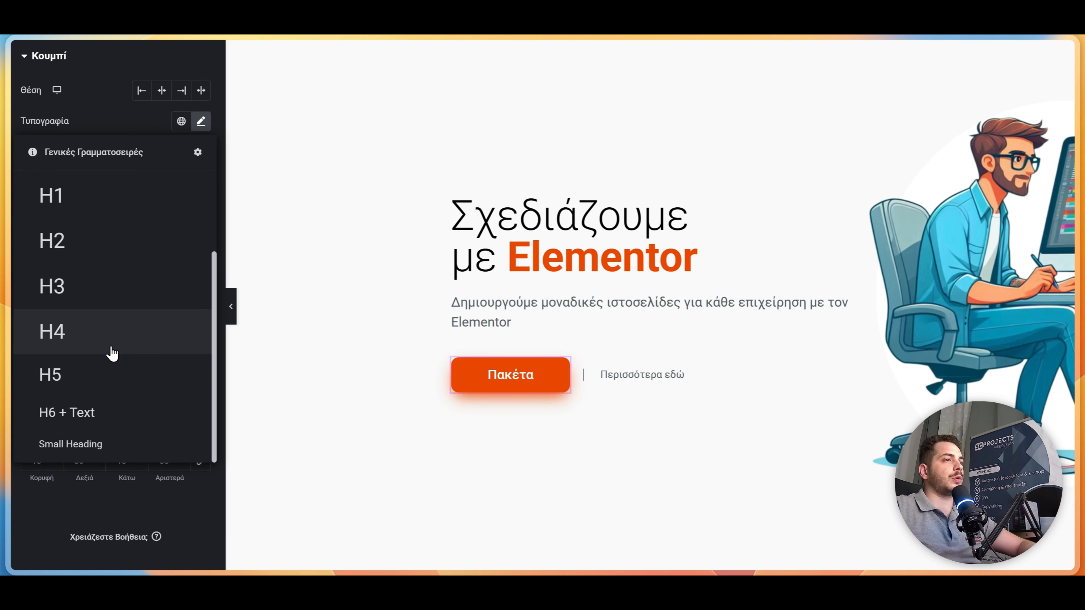
click(110, 341)
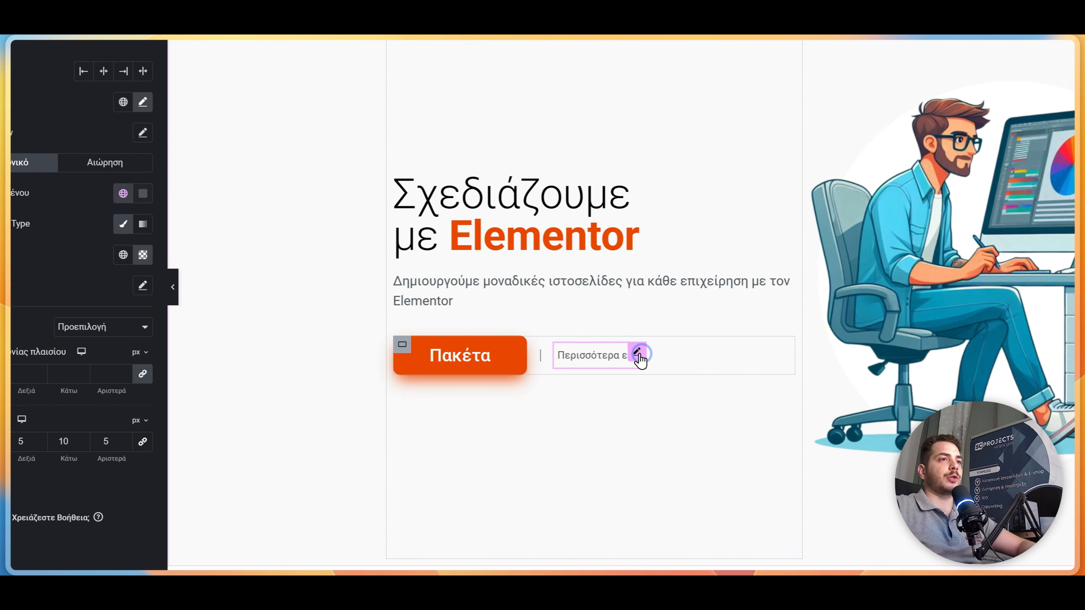
- Apply the Small Heading global typography to the «Περισσότερα εδώ» button
click(123, 102)
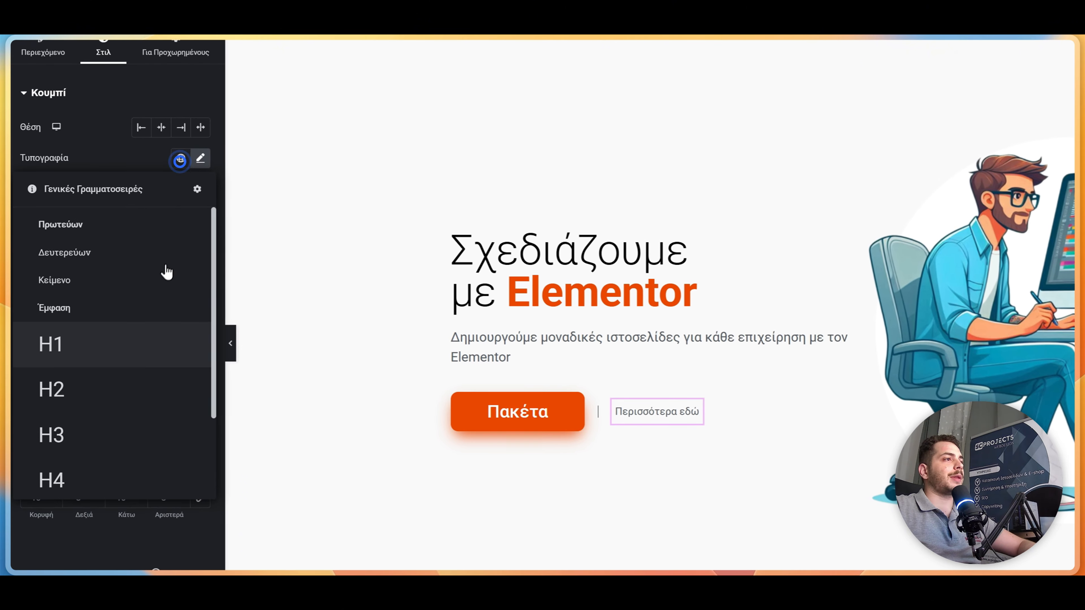
scroll(98, 298, down, 3)
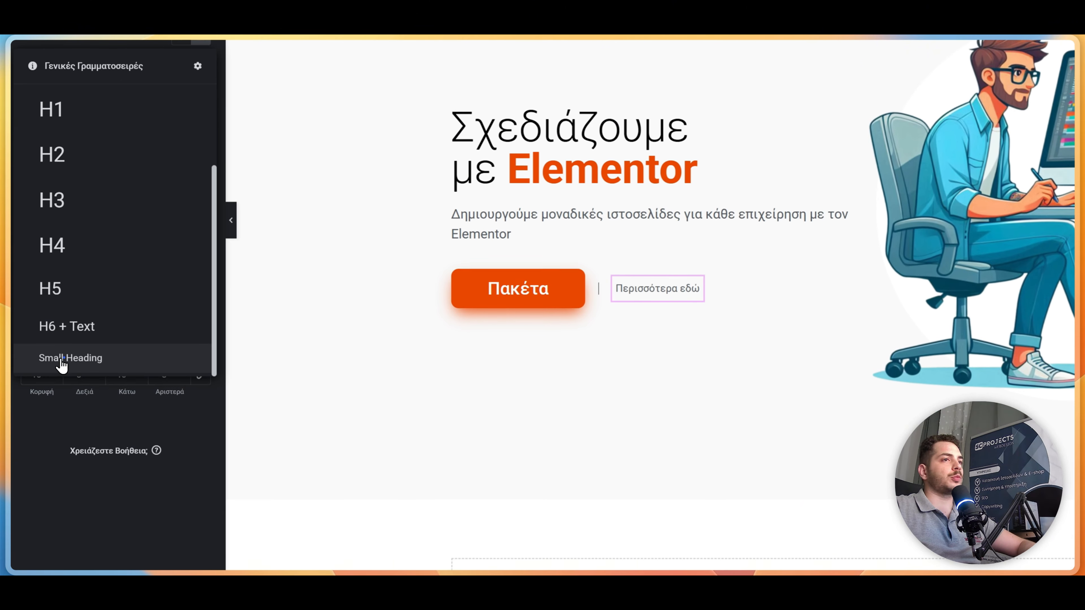
click(55, 481)
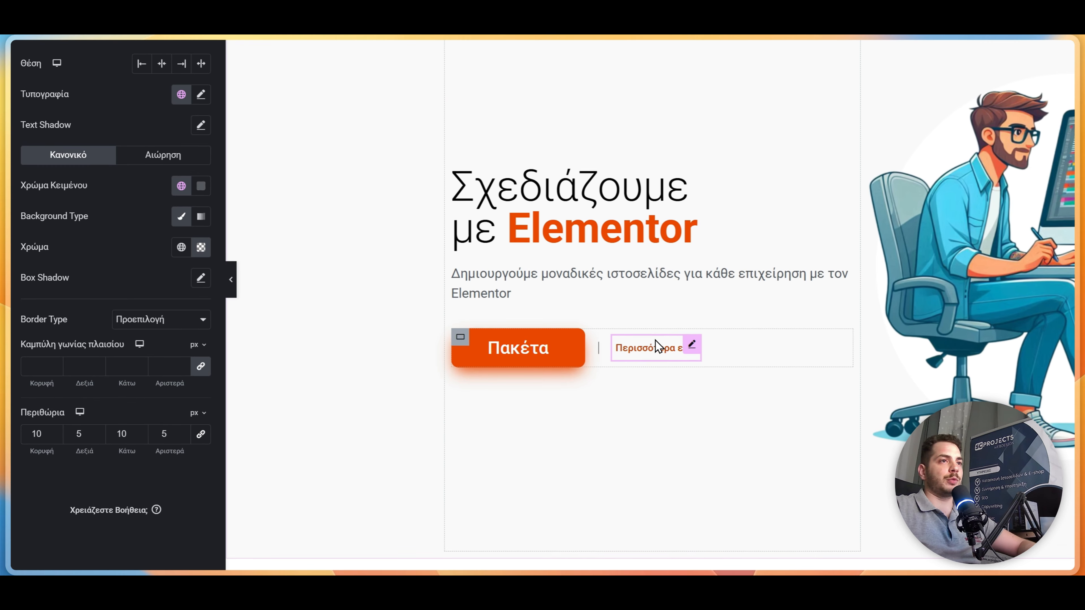
- Switch the «Περισσότερα εδώ» button to custom typography with weight 400 (Normal) and publish the page
click(201, 94)
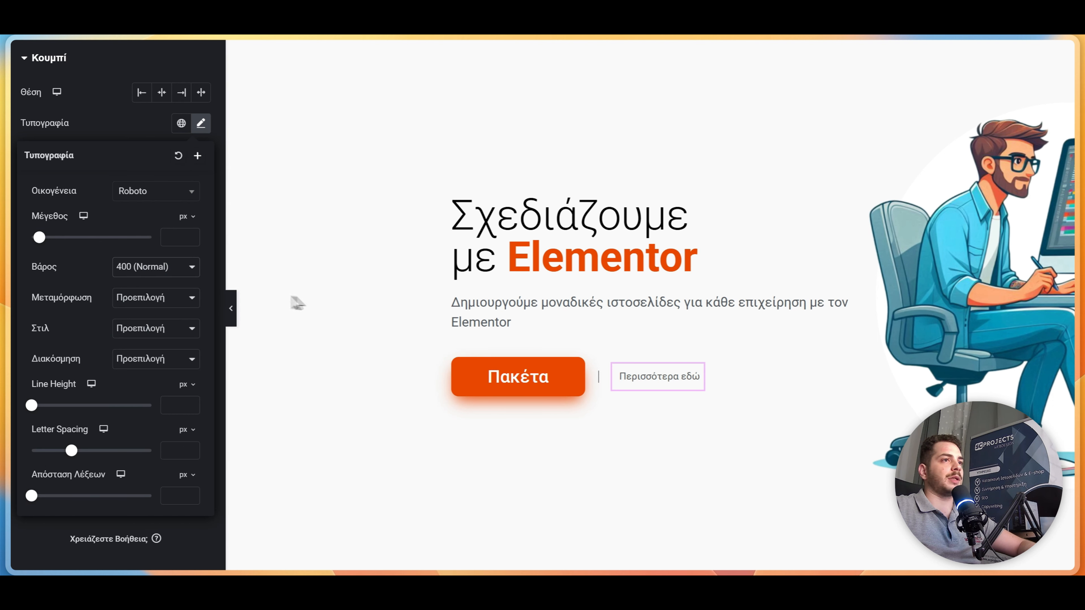
click(115, 119)
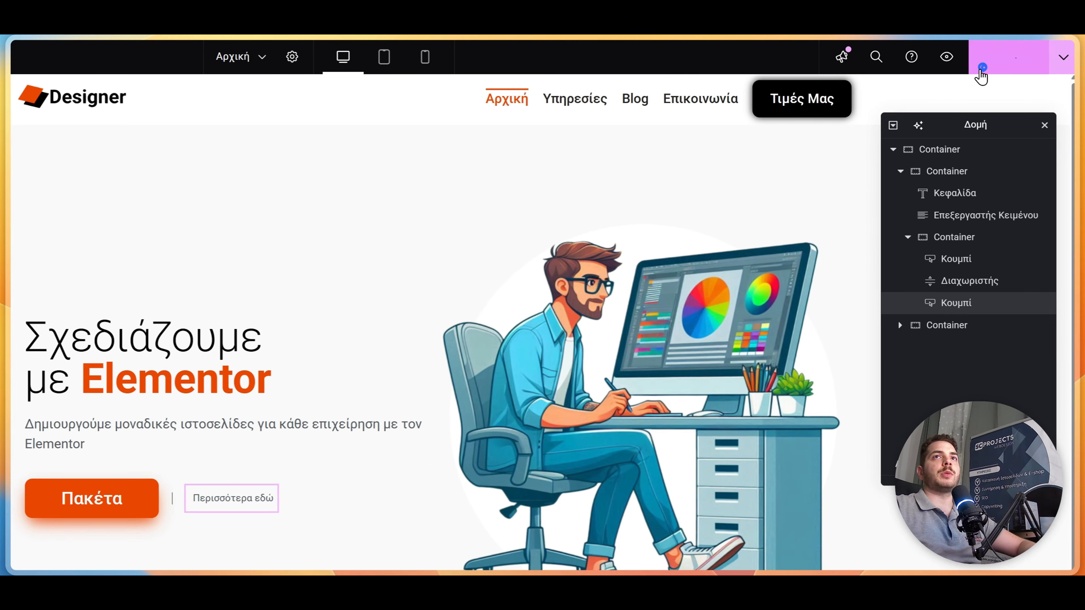
click(1012, 66)
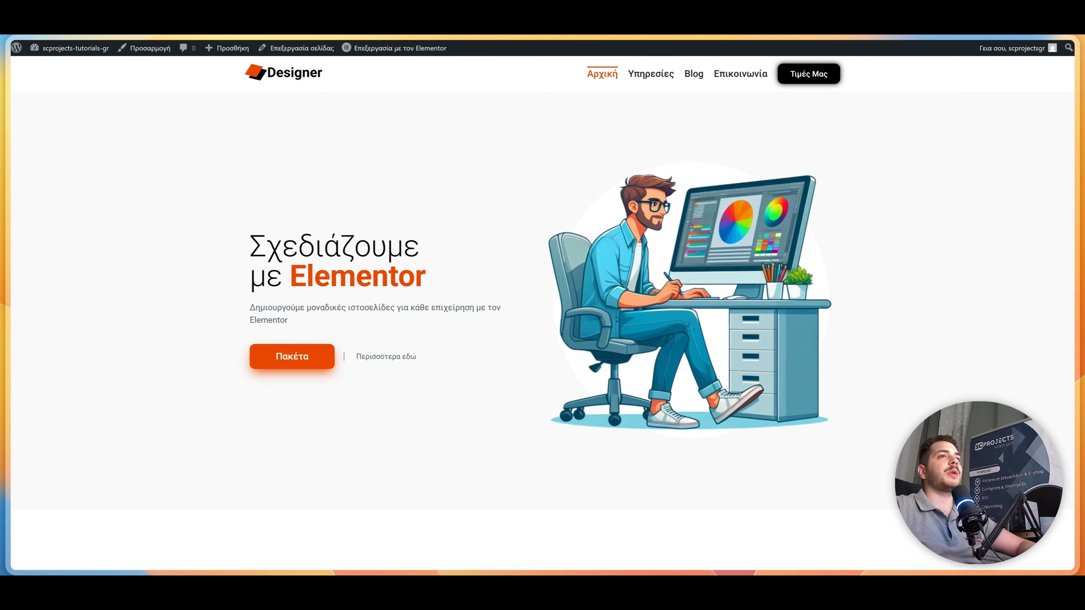
- Inspect the published page in the browser's developer tools and narrow the responsive preview from desktop to phone width to check the hero
right_click(516, 187)
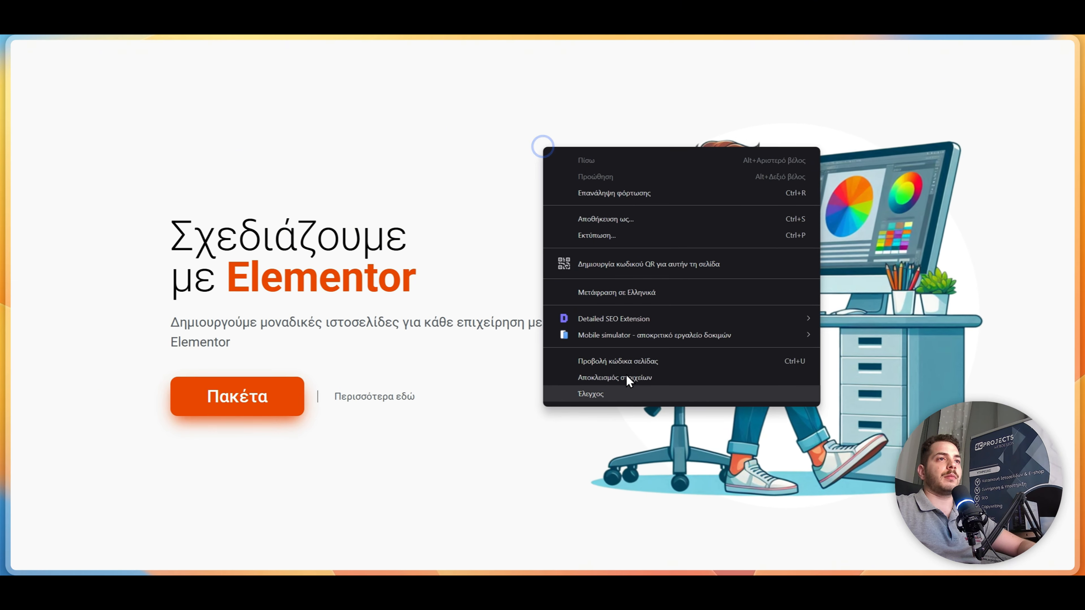
click(576, 358)
drag(441, 171, 773, 151)
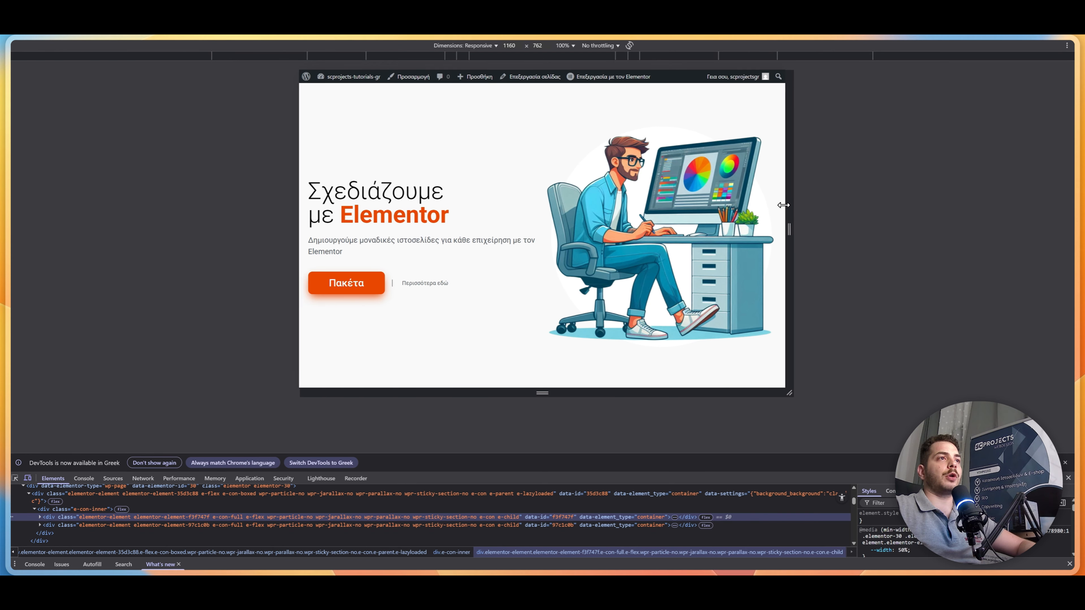
drag(783, 205, 667, 214)
scroll(663, 215, up, 2)
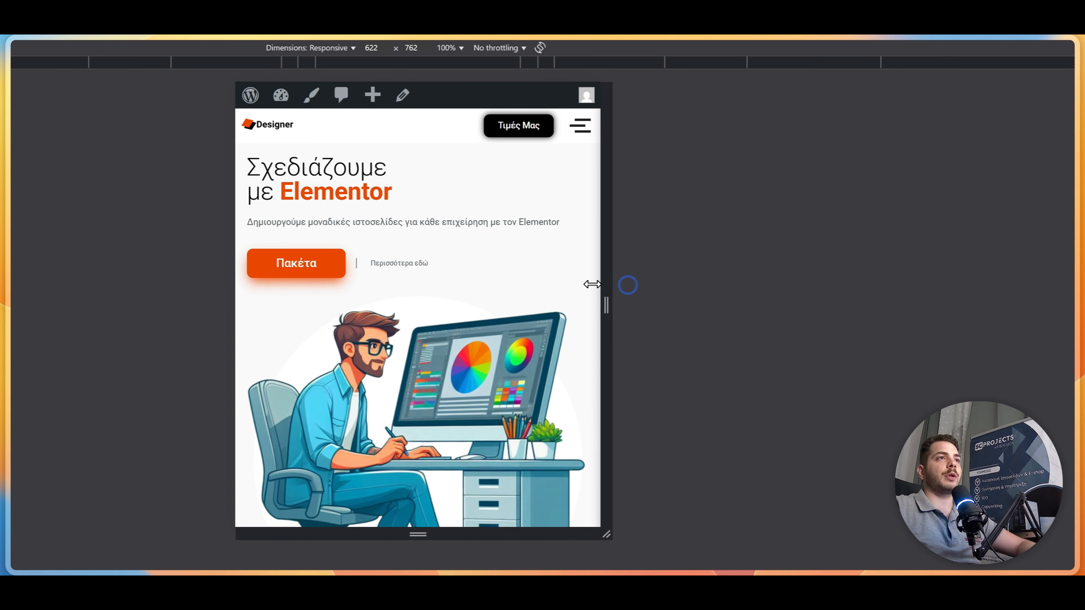
drag(591, 284, 560, 283)
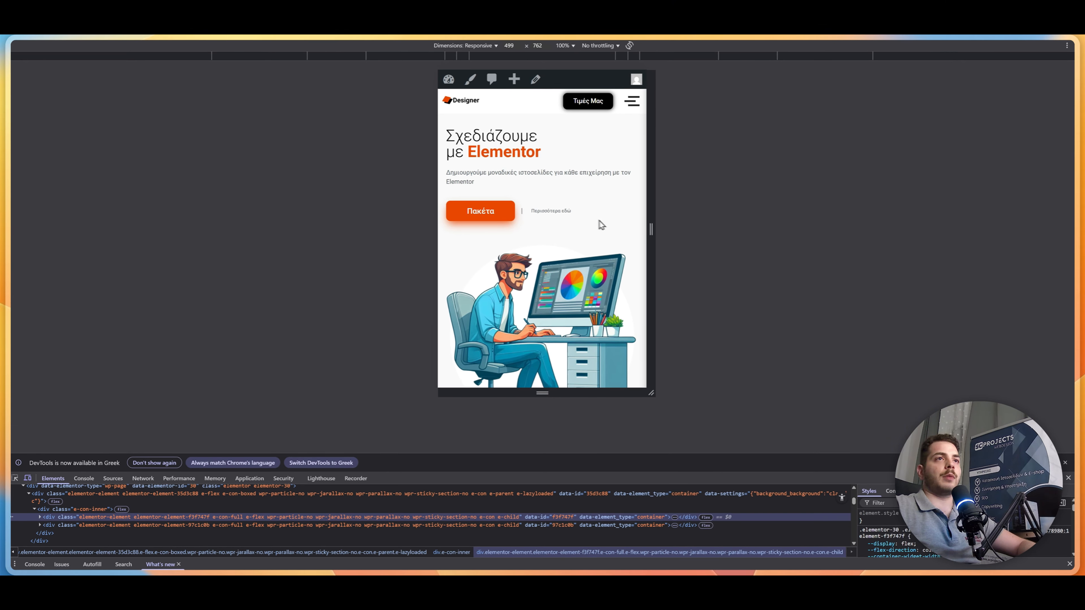
drag(651, 230, 619, 240)
- Widen and narrow the preview again to examine how the hero rearranges between desktop and phone widths, and close the developer tools
drag(564, 277, 685, 229)
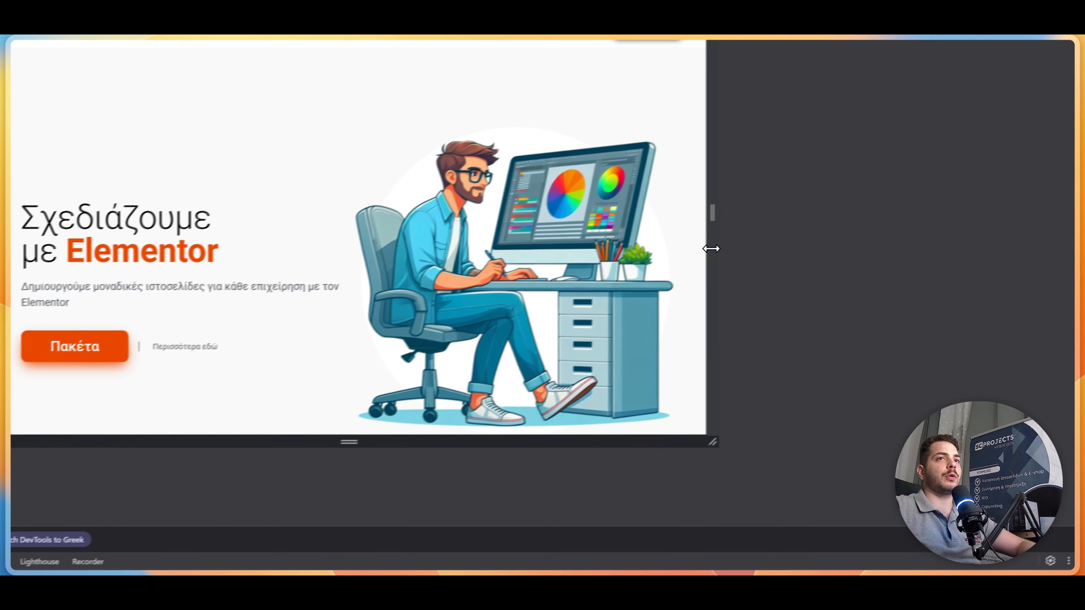
drag(608, 252, 448, 236)
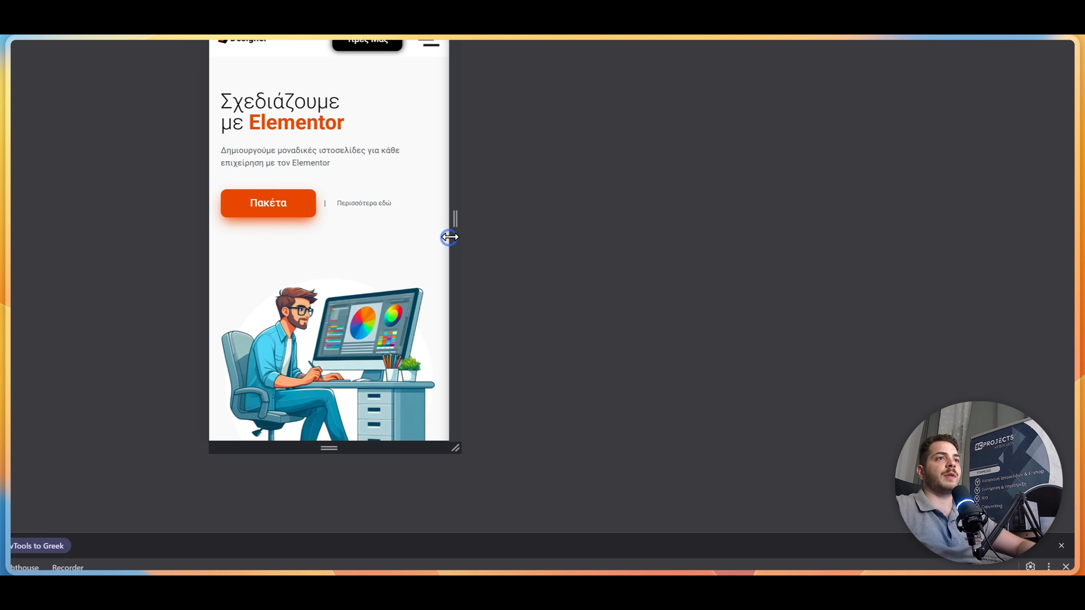
scroll(397, 222, down, 2)
scroll(331, 277, up, 2)
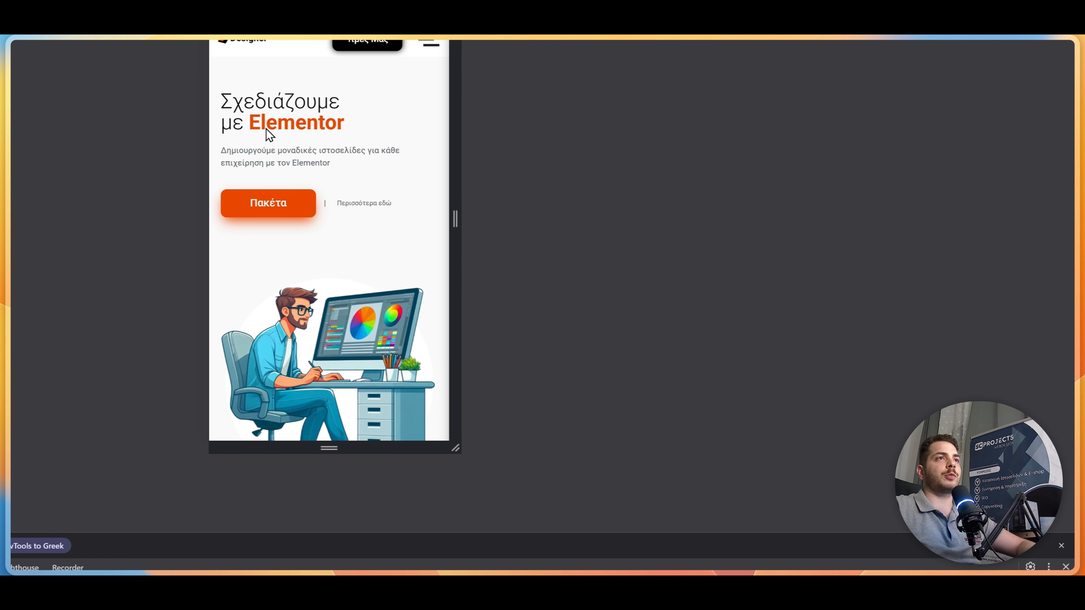
drag(452, 235, 522, 240)
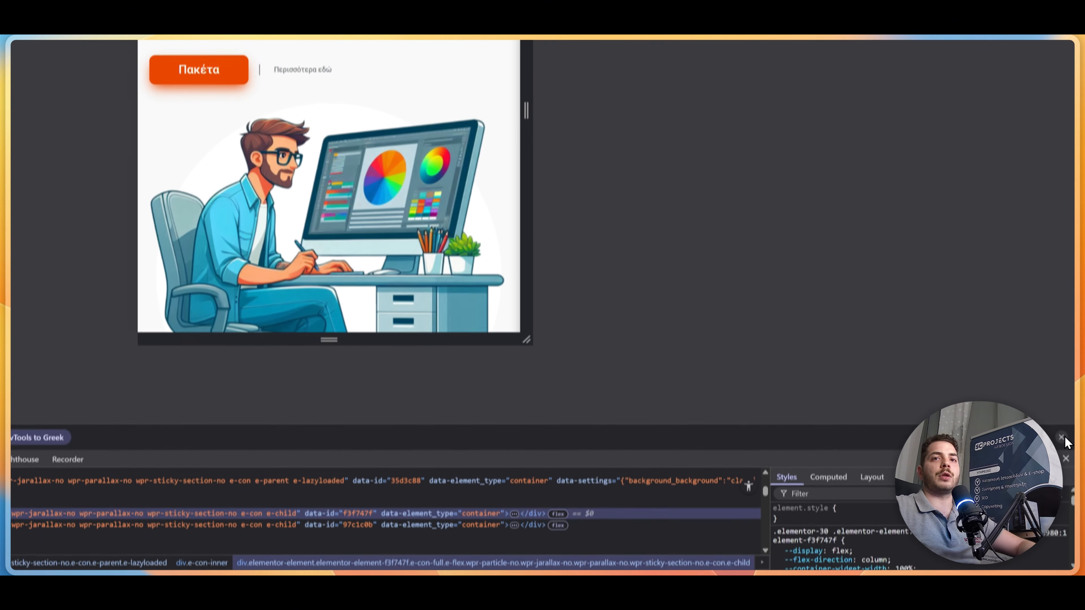
click(1061, 546)
click(1065, 419)
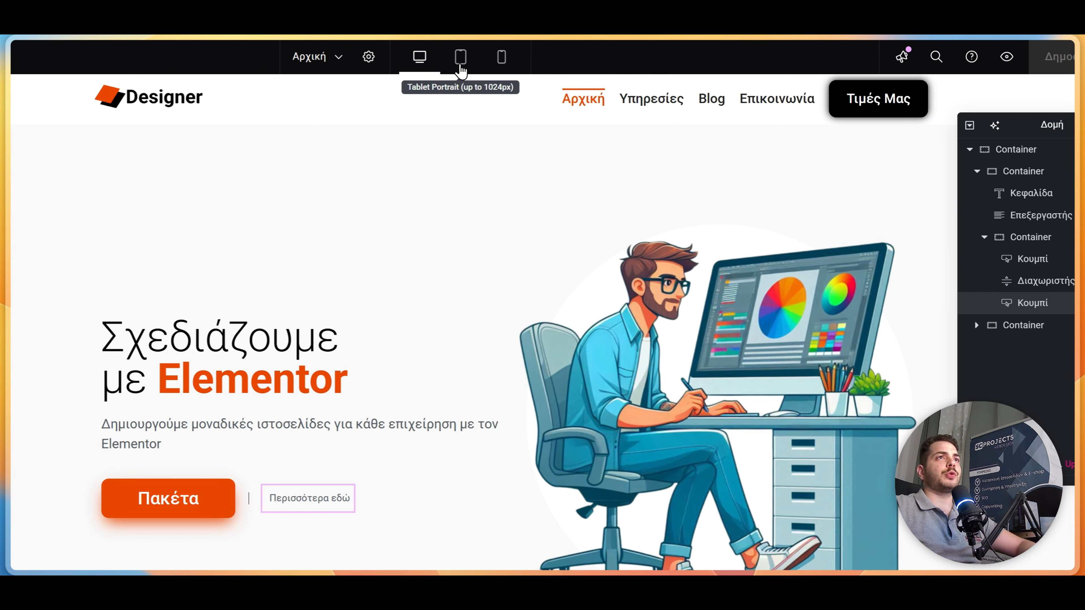
- Switch the Elementor editor to the Tablet Portrait view and examine the hero section's layout
click(460, 63)
scroll(576, 171, down, 3)
scroll(651, 227, up, 3)
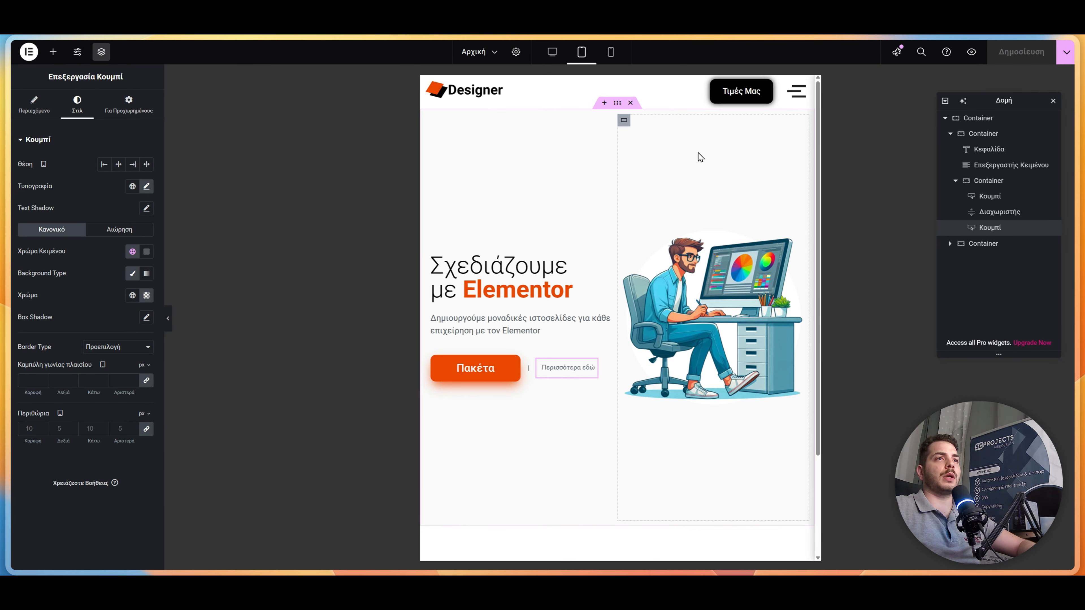
scroll(632, 387, down, 1)
scroll(632, 388, up, 1)
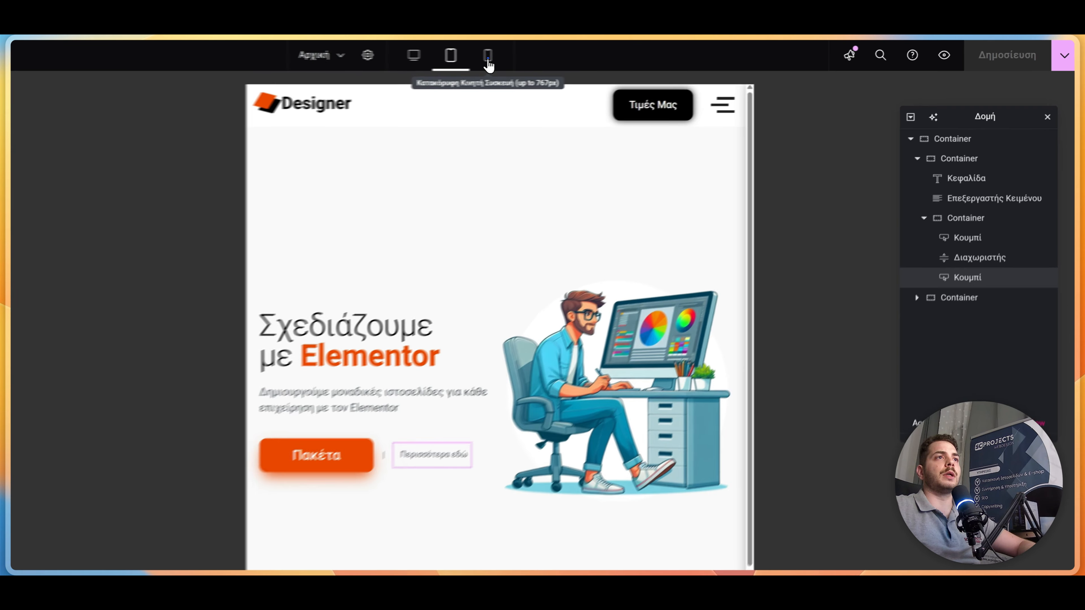
- In the mobile view, center the contents of the container holding the two buttons and widen the preview to check them
click(610, 52)
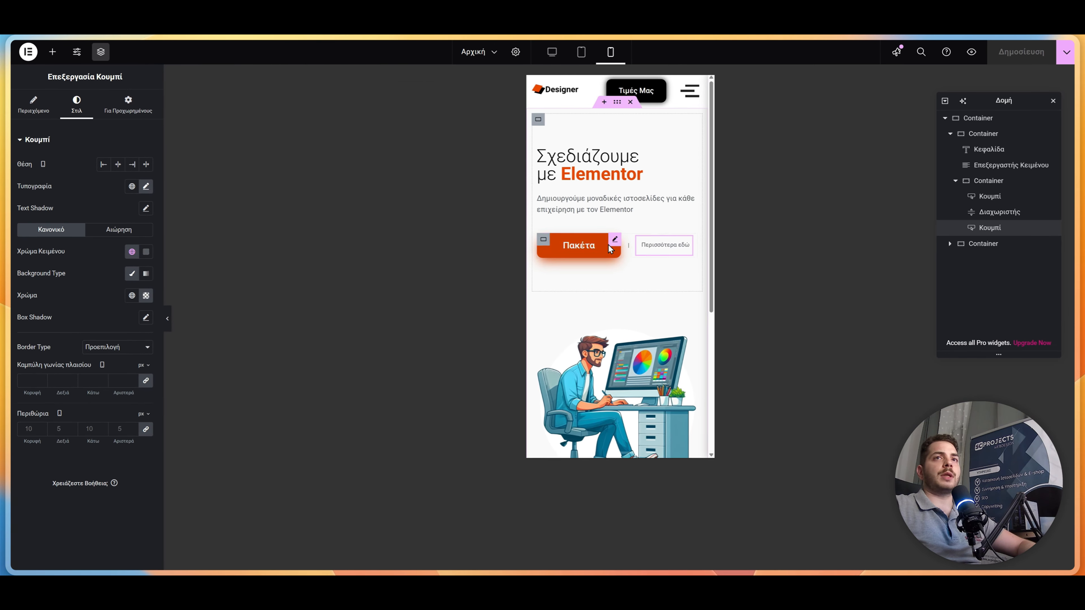
click(542, 241)
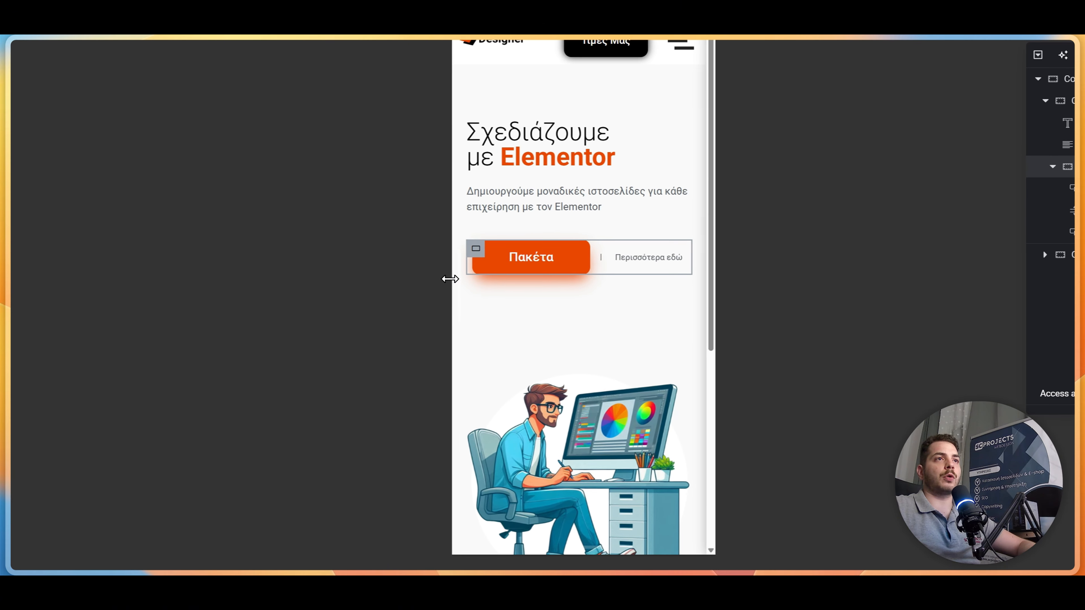
drag(449, 278, 385, 282)
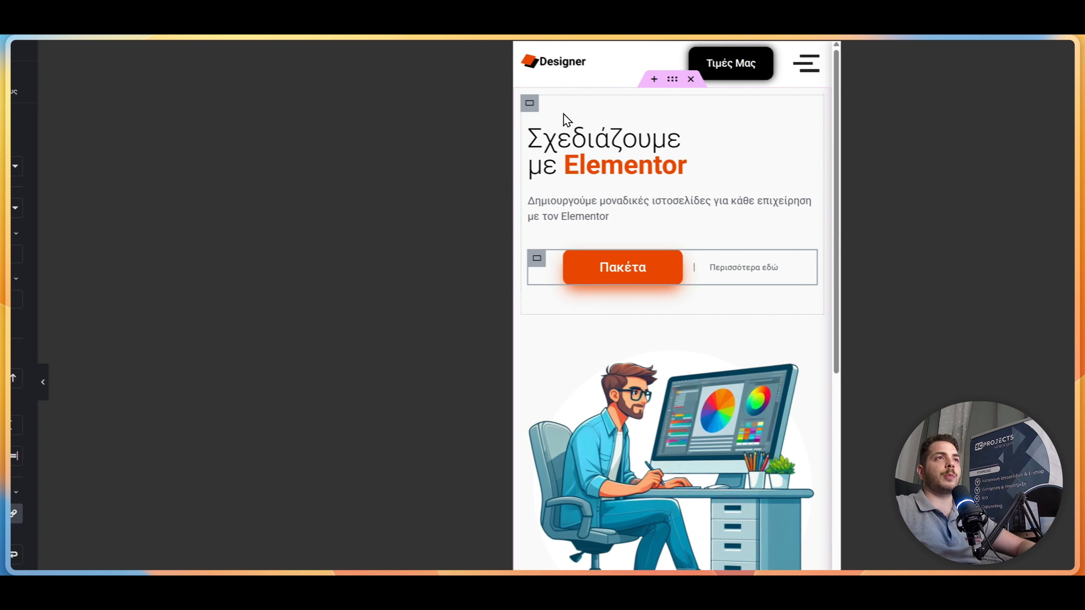
- Center the items of the hero's text container horizontally for the mobile view
click(440, 81)
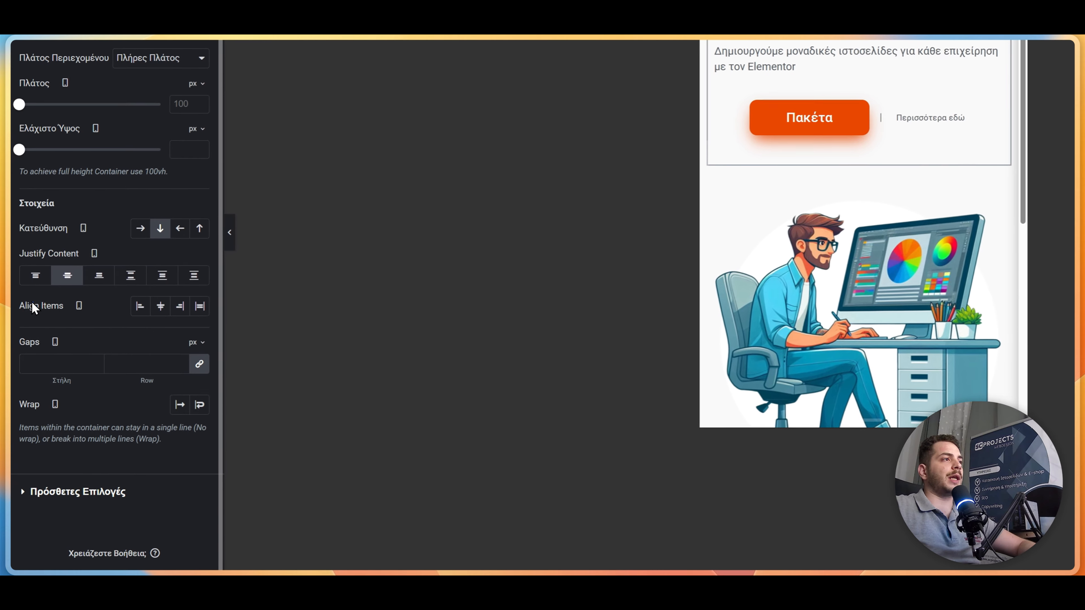
drag(32, 302, 70, 307)
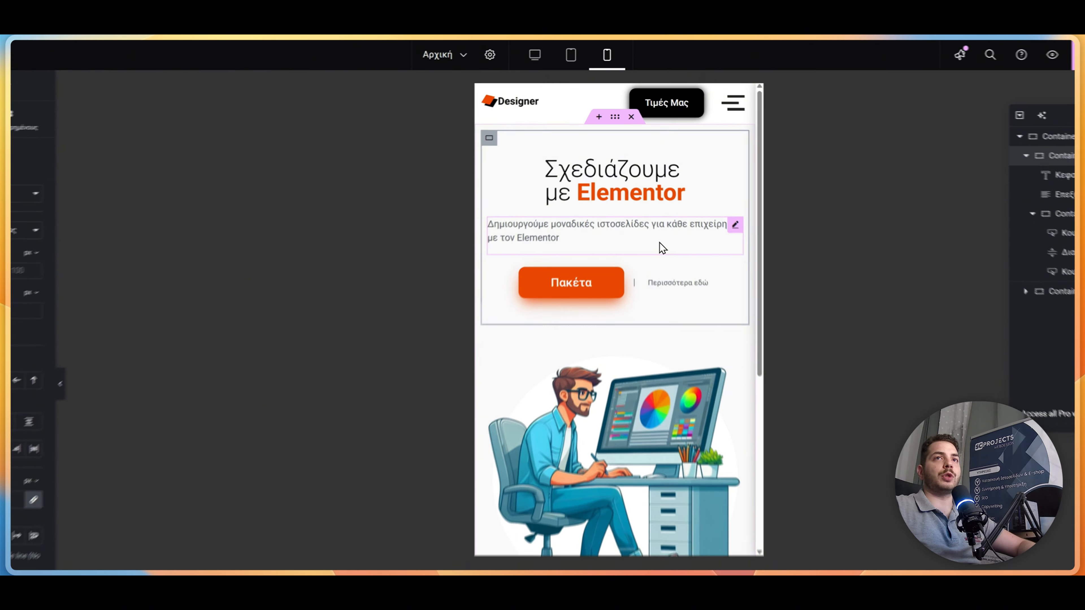
- Center the hero paragraph's text for the mobile view and check it at different preview widths
click(648, 203)
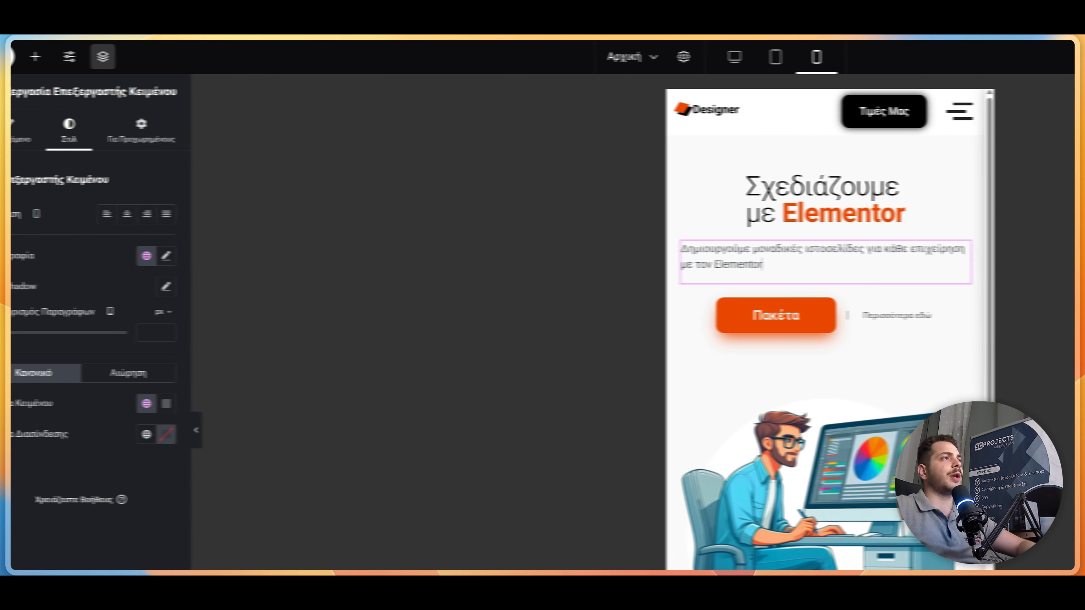
drag(22, 214, 47, 216)
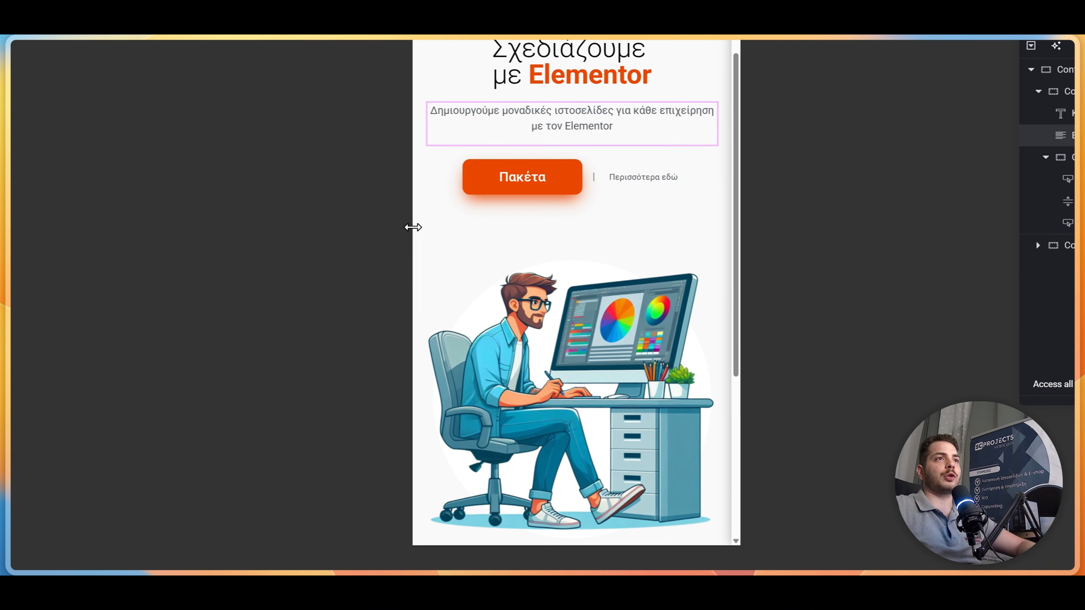
mouse_move(412, 228)
mouse_down()
mouse_move(436, 225)
mouse_move(423, 226)
mouse_up()
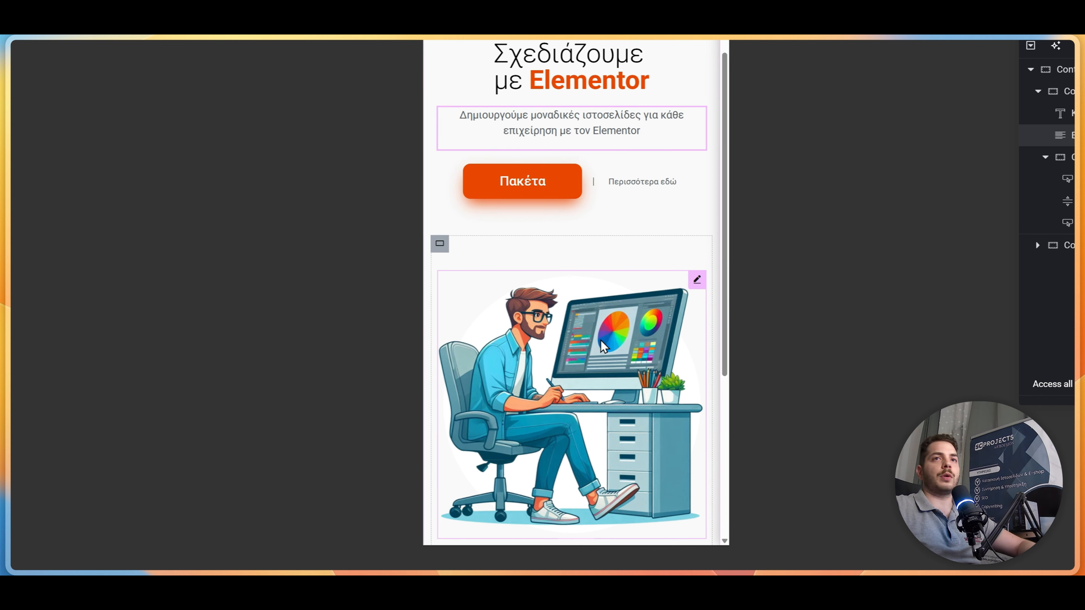
- Give the hero image a linked margin of 10% on all sides in the mobile view and check the result
scroll(618, 336, down, 2)
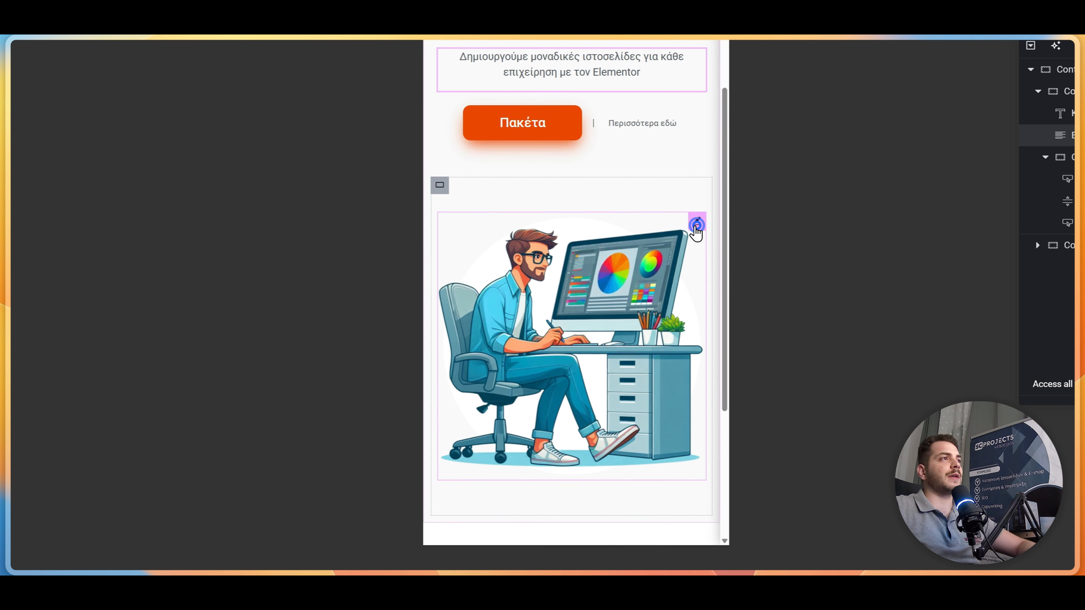
click(695, 231)
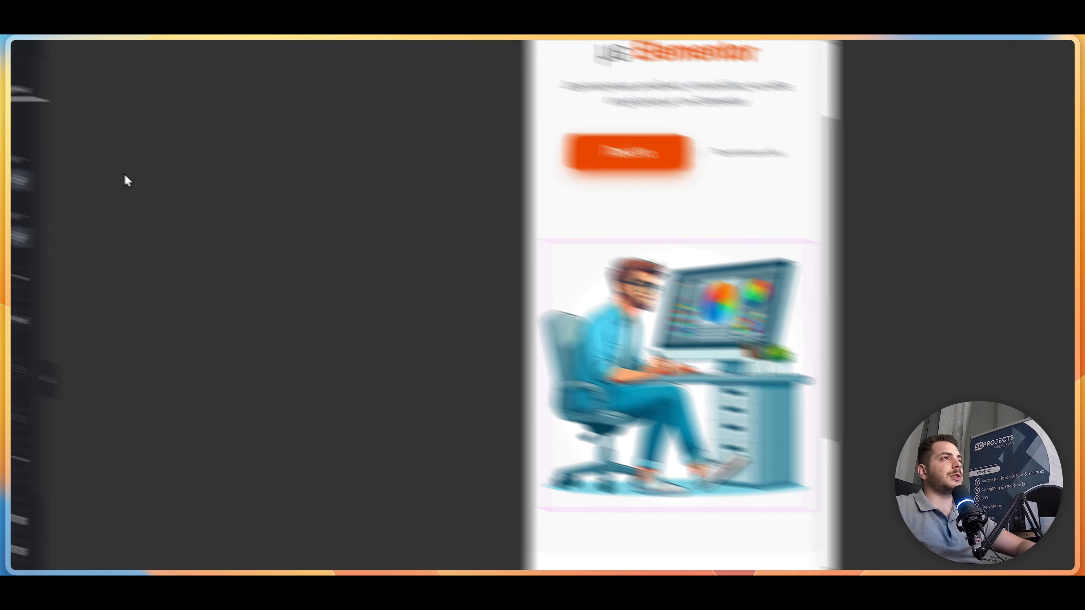
click(152, 131)
drag(31, 207, 48, 208)
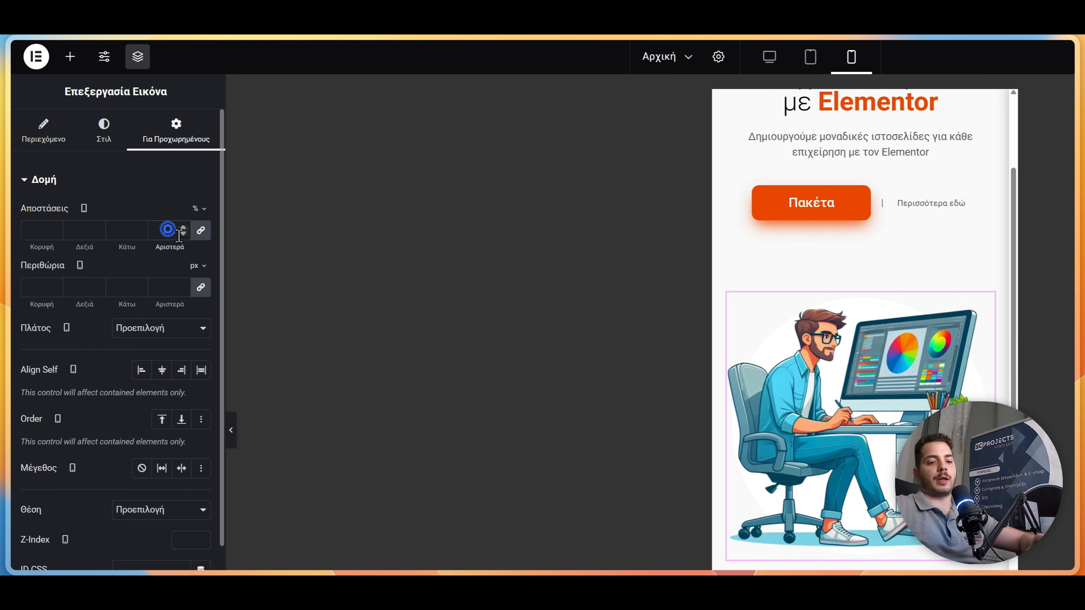
text(15)
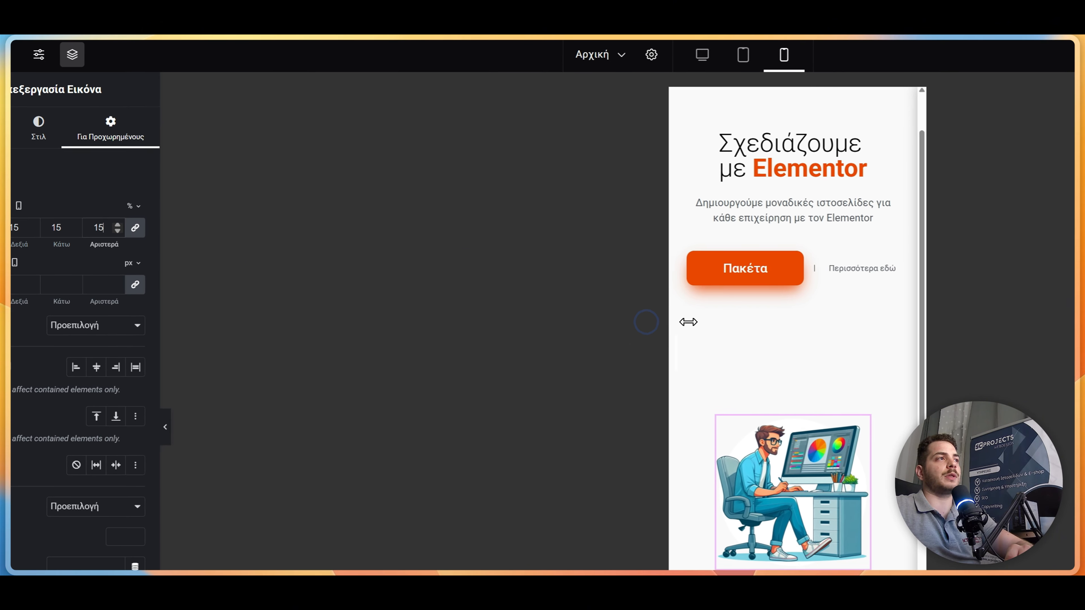
drag(107, 227, 121, 233)
text(10)
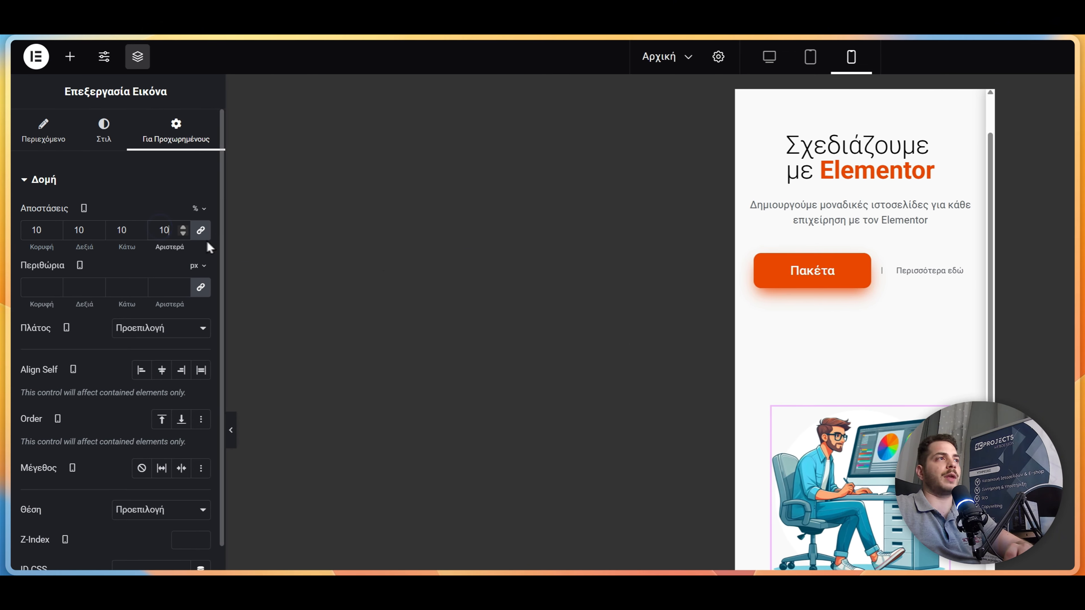
scroll(818, 360, up, 1)
scroll(859, 362, down, 1)
scroll(870, 349, up, 1)
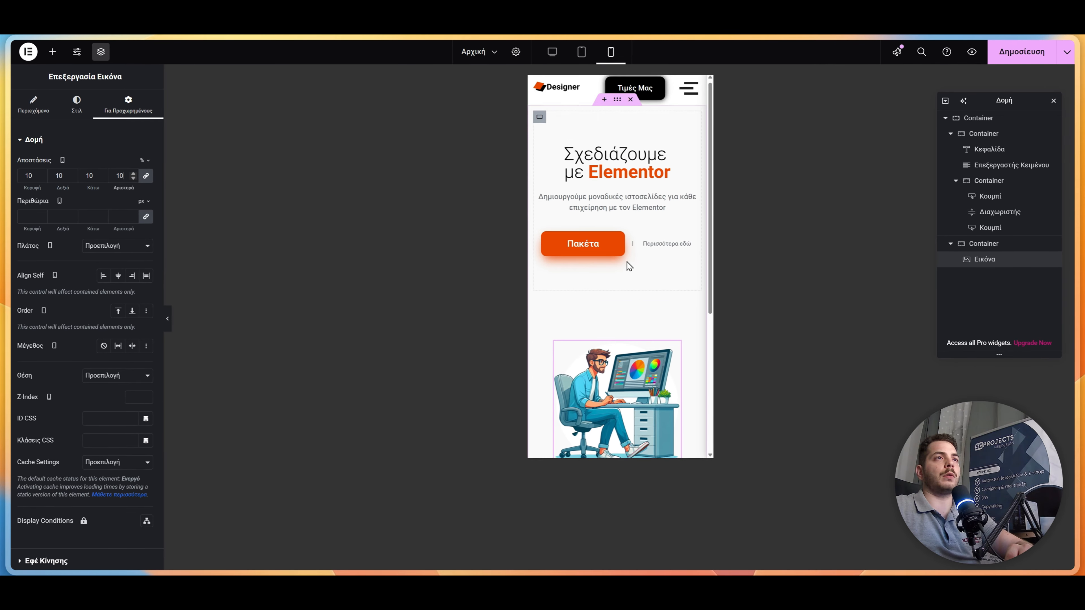
- In the mobile view, justify the hero text container's content to the end and the image container's content to the start
click(540, 117)
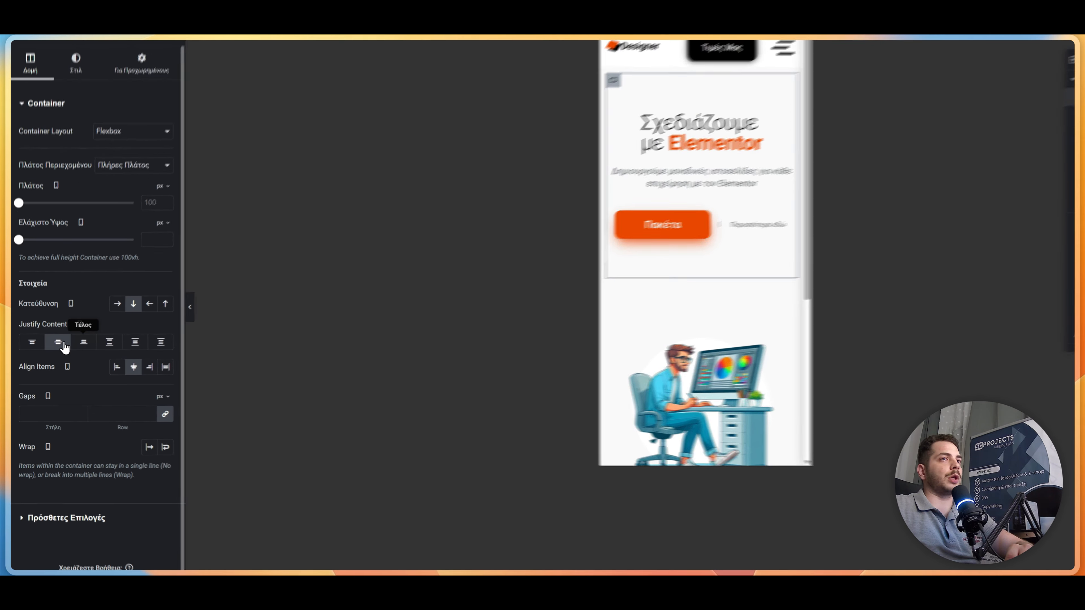
click(75, 350)
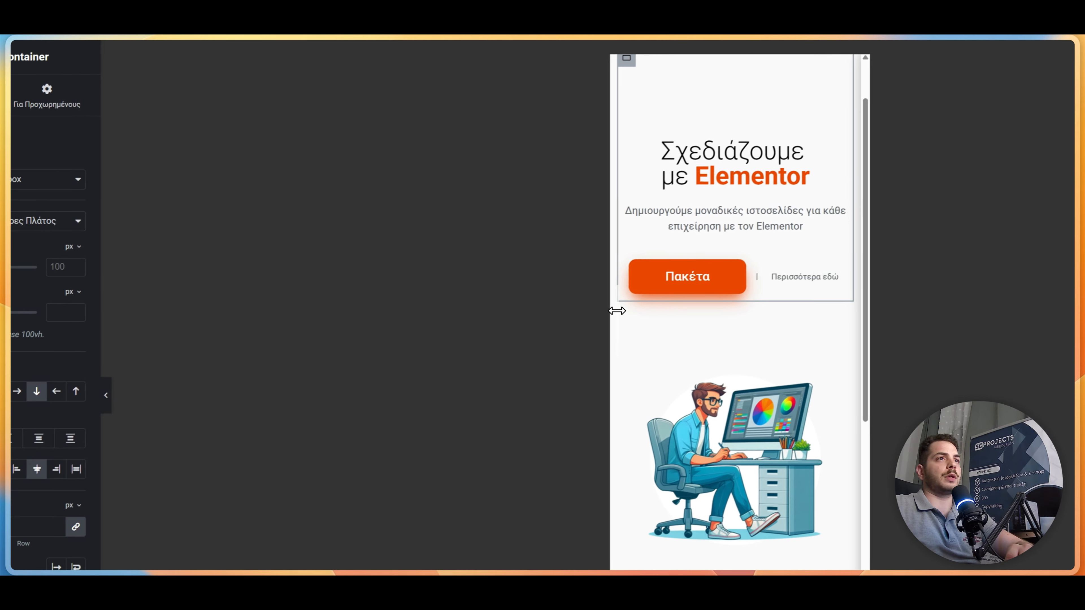
click(661, 279)
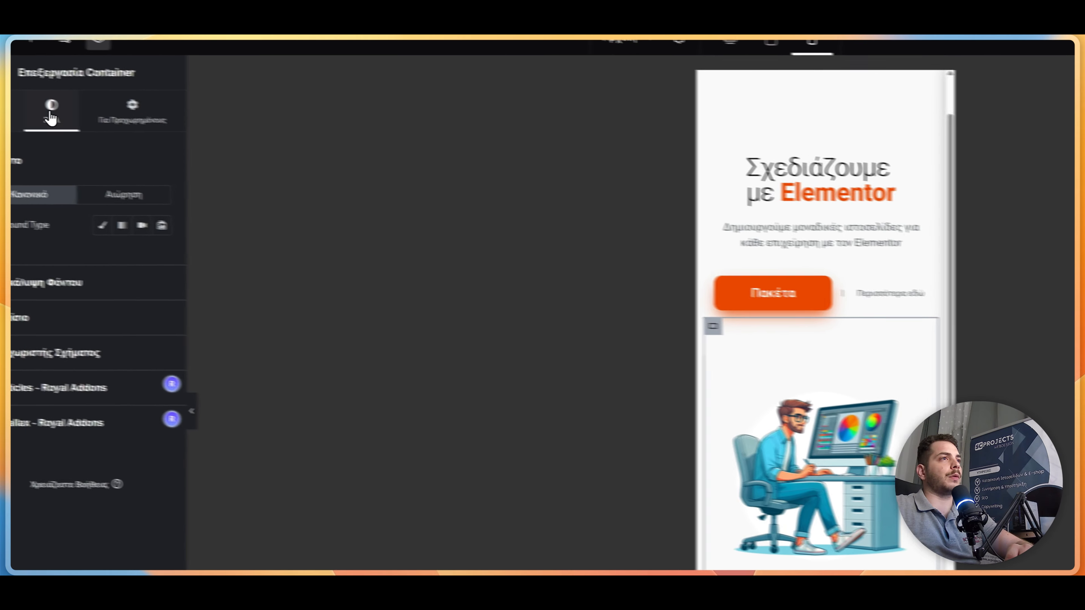
click(43, 388)
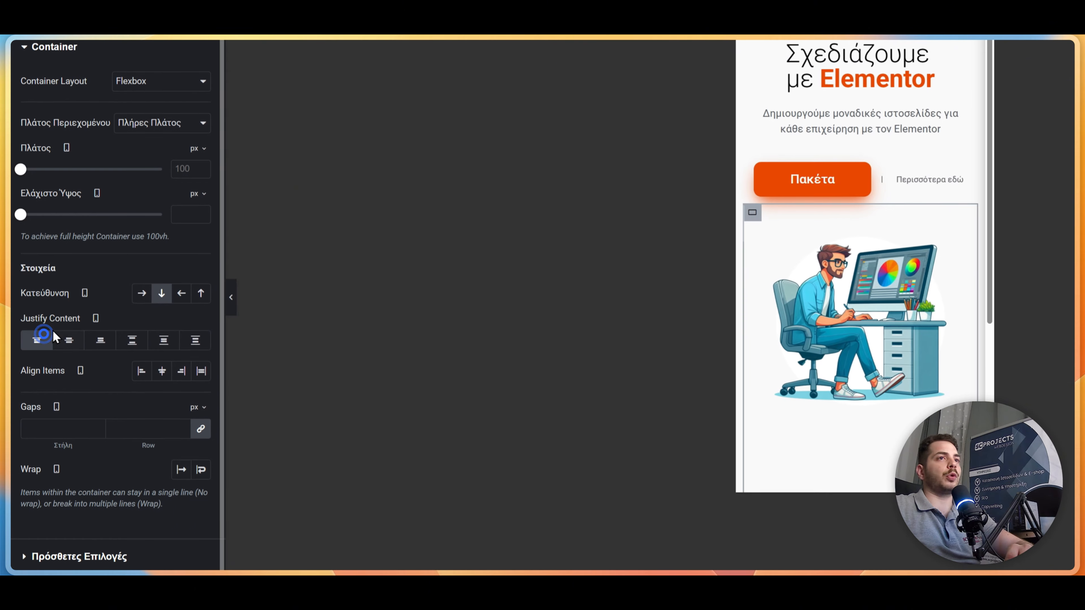
- Set the hero's outer container to a minimum height of 700 px in the mobile view
scroll(931, 272, down, 3)
scroll(935, 271, up, 4)
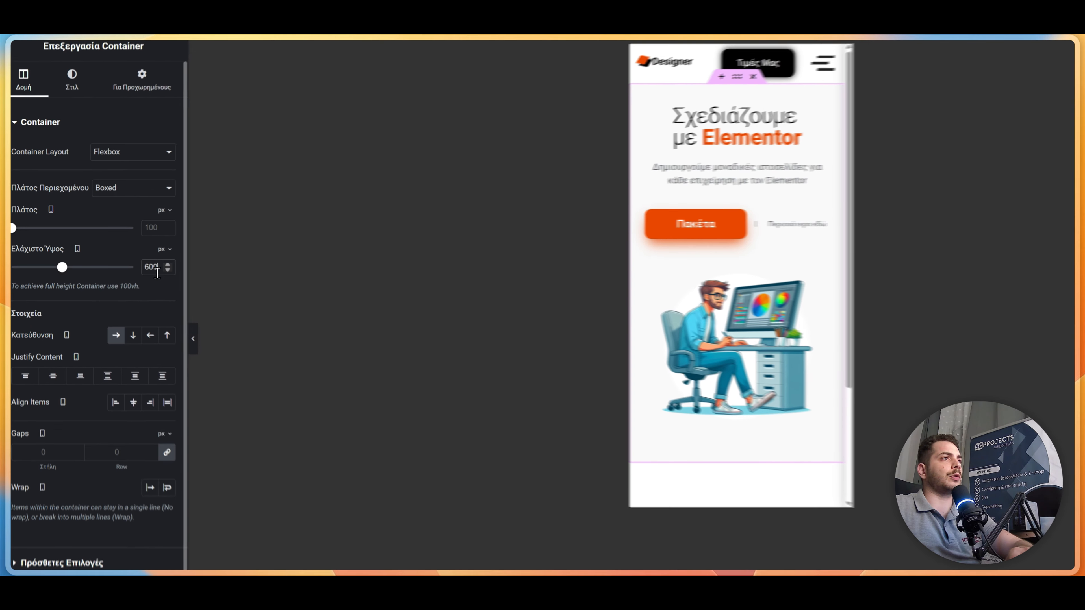
click(133, 259)
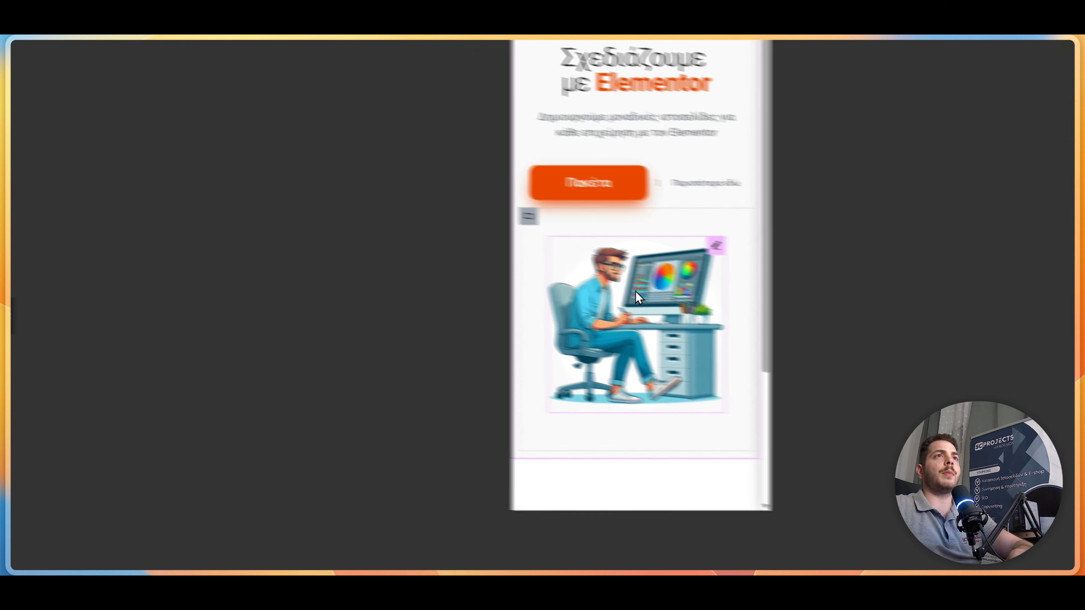
text(700)
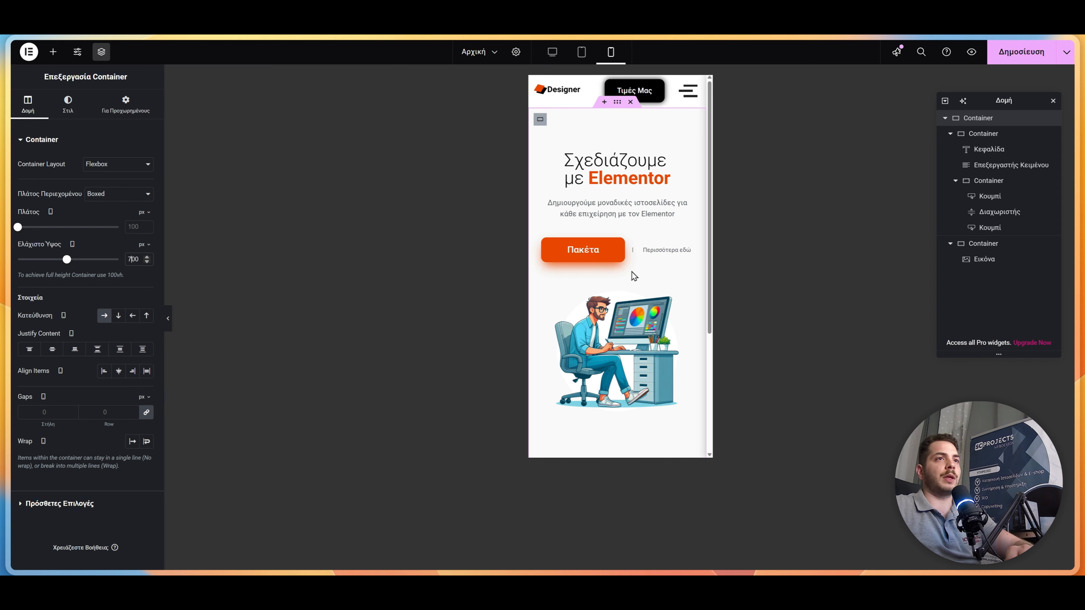
- Try a gap of 20 px between the items of the hero's outer container in the mobile view
click(118, 412)
text(20)
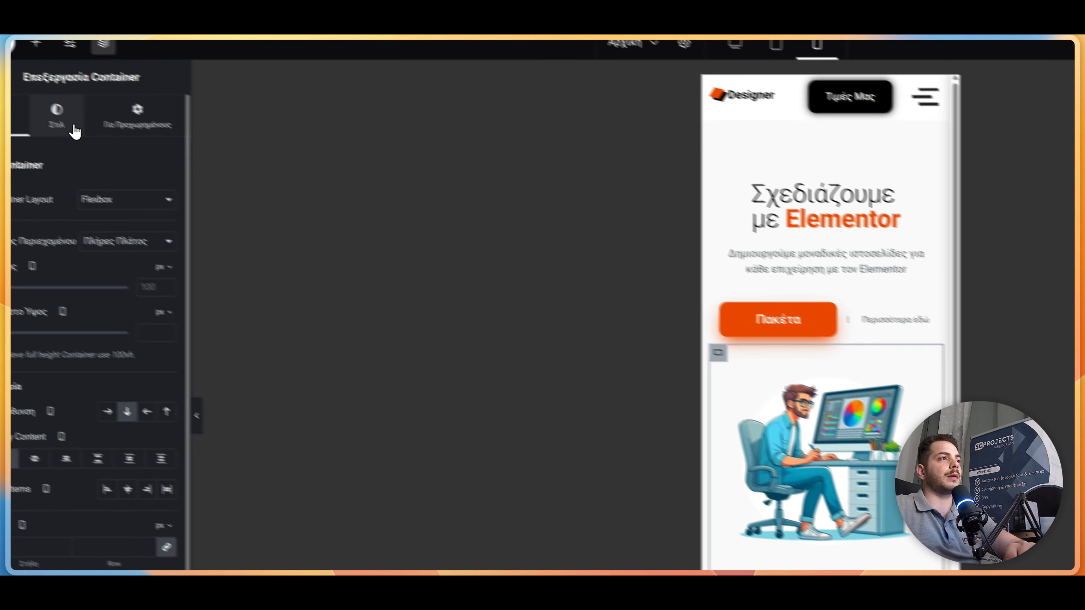
click(51, 79)
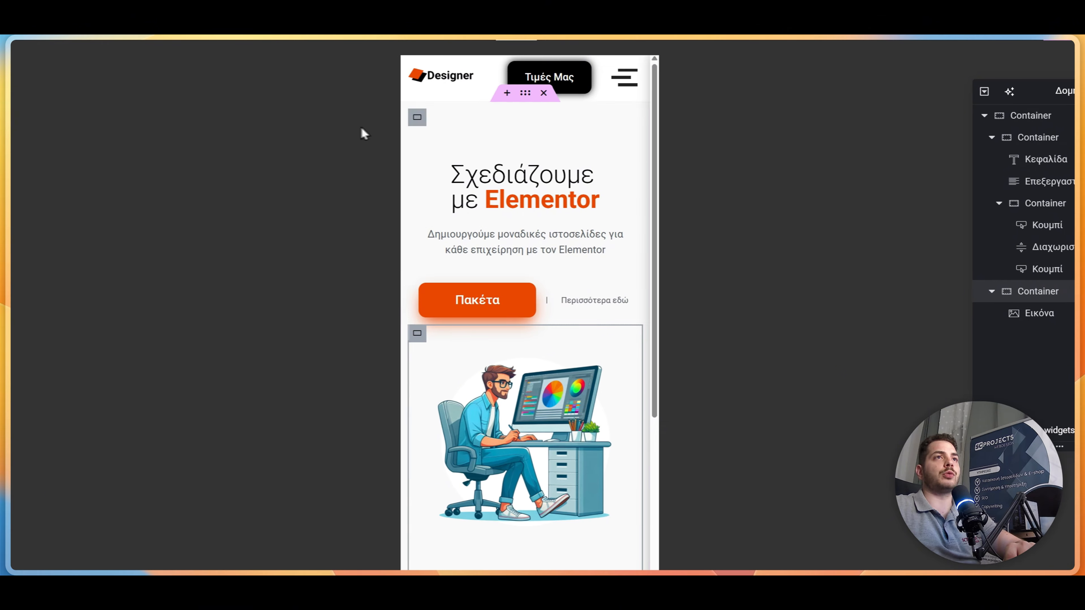
- Publish the page, view it live and inspect the hero image with the browser's developer tools
click(1047, 45)
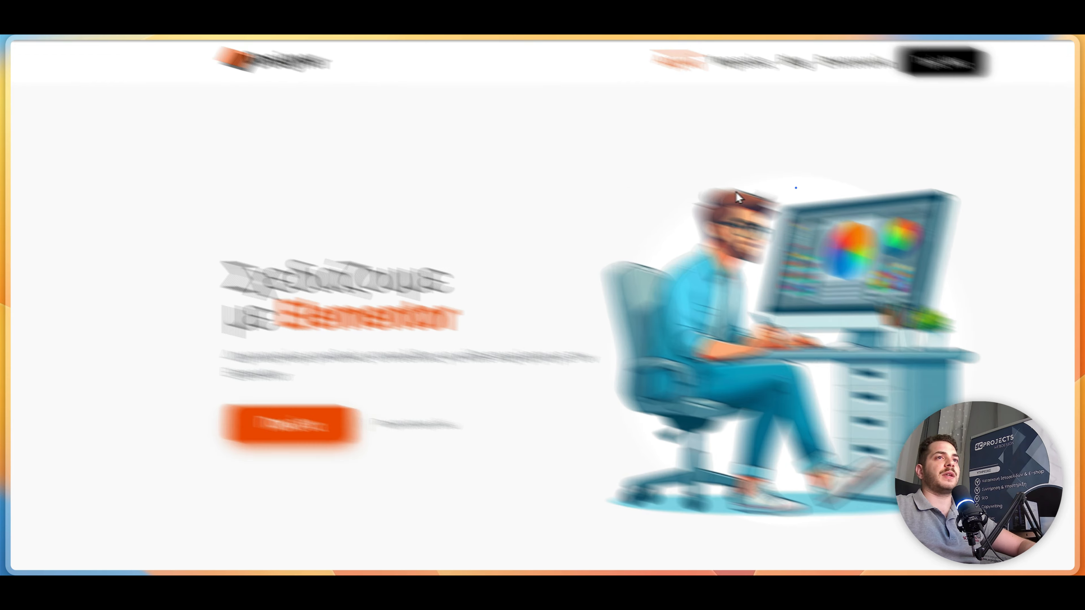
right_click(699, 176)
click(749, 308)
right_click(703, 279)
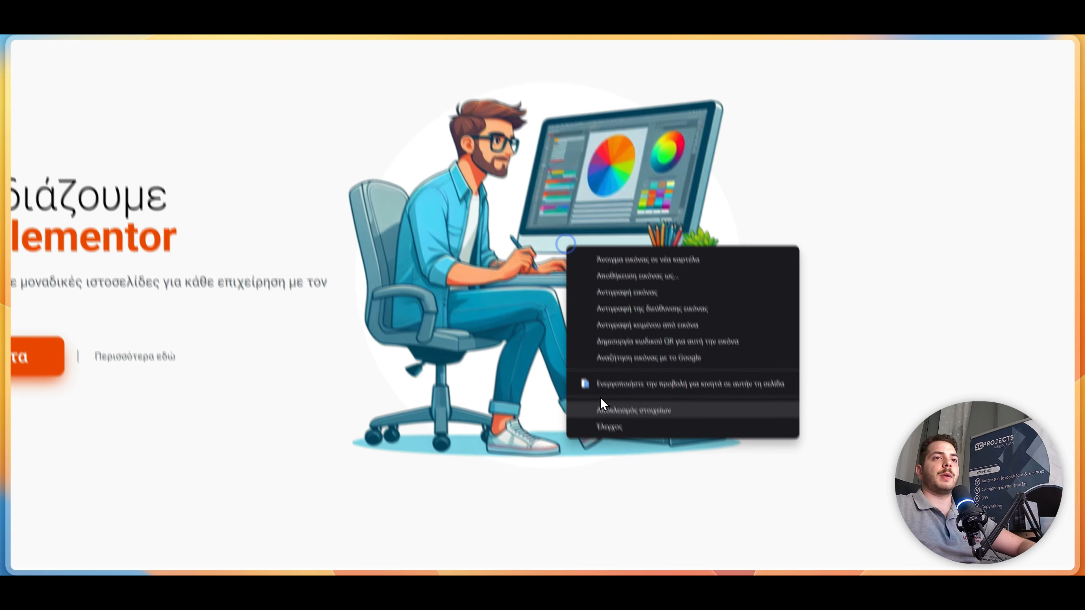
click(599, 443)
- Gradually narrow the responsive viewport of the live page from desktop to 770 px and examine the hero's layout
drag(524, 113, 821, 120)
scroll(677, 315, down, 1)
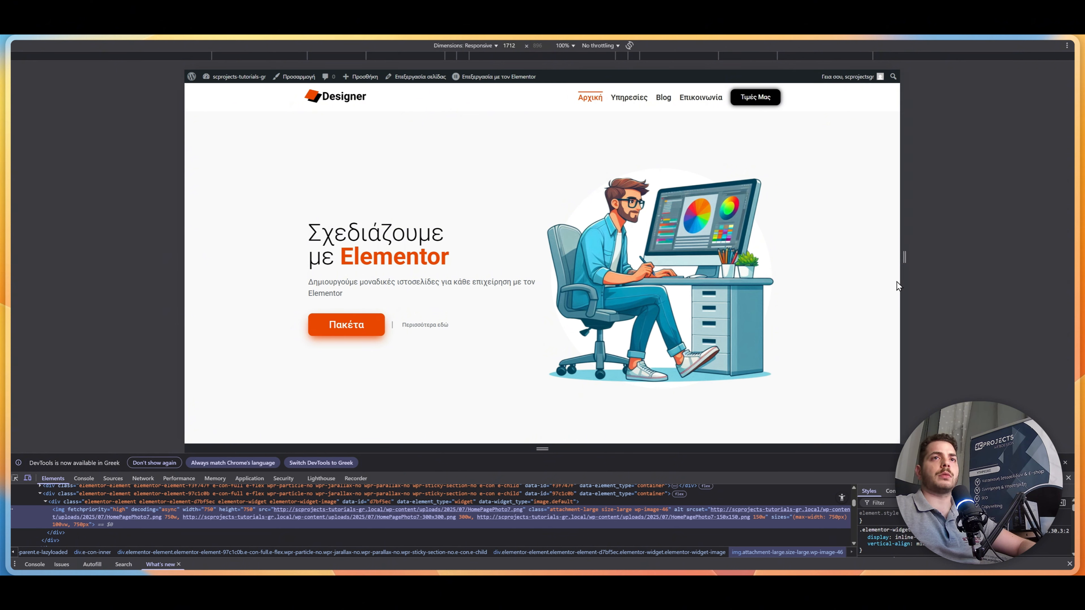
drag(897, 266, 859, 262)
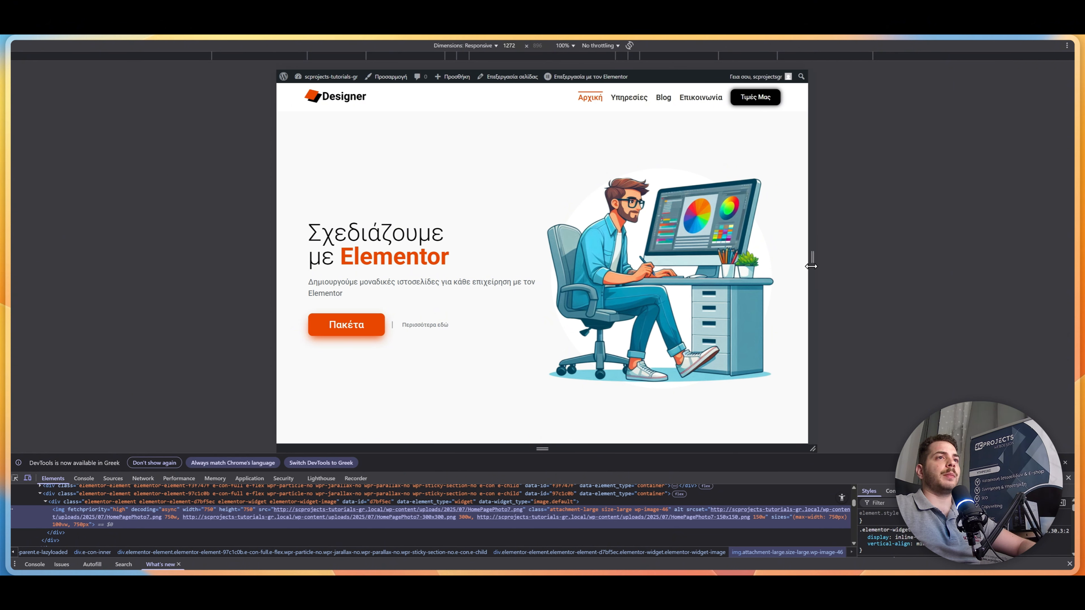
drag(794, 268, 742, 279)
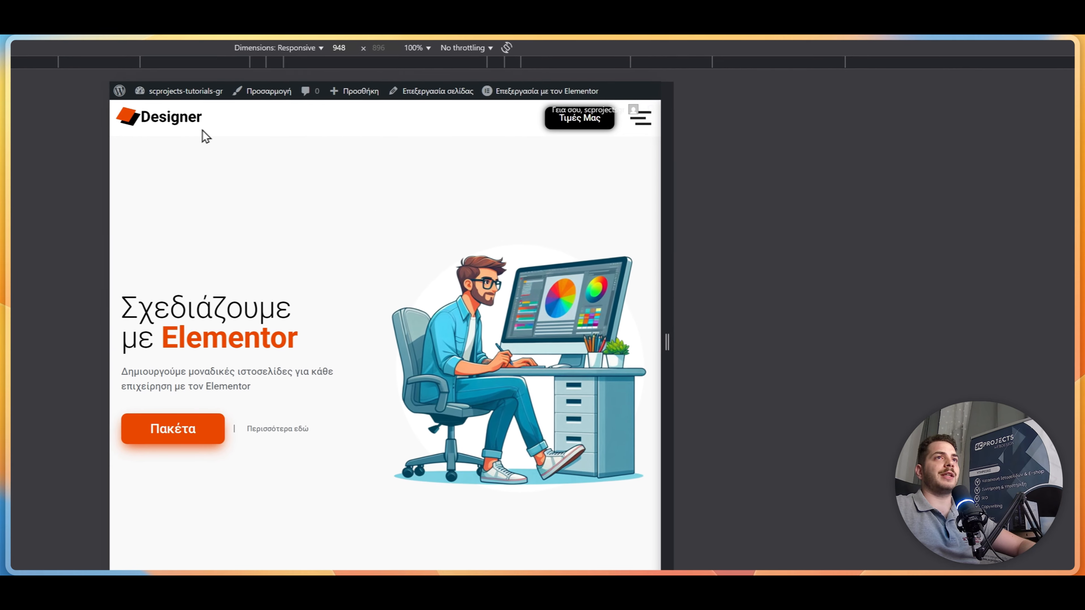
drag(658, 352, 608, 360)
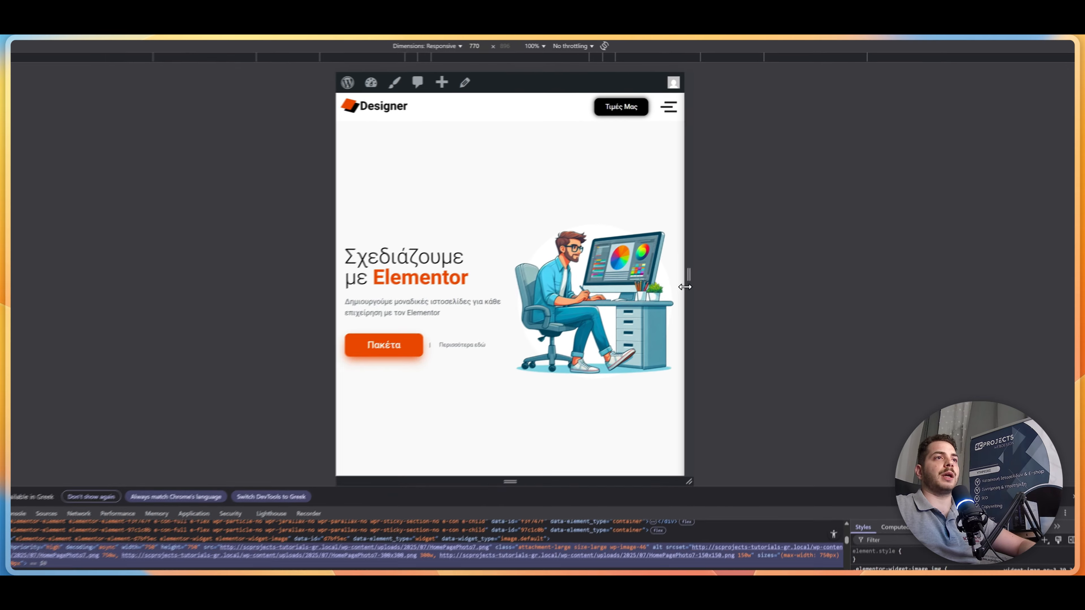
drag(685, 287, 704, 270)
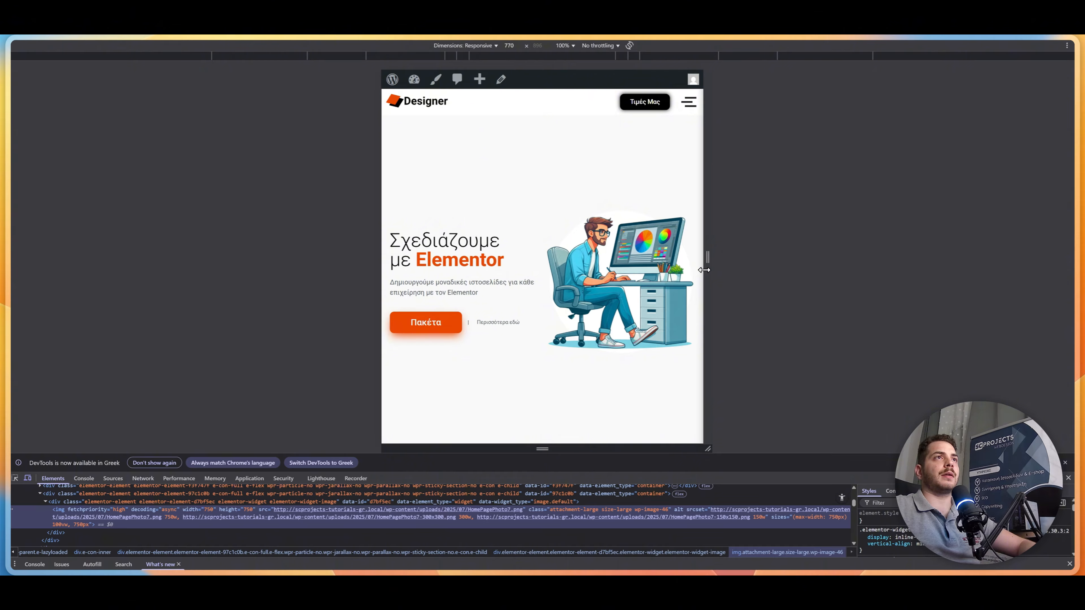
- Reduce the viewport width to 766 px, examine the mobile hero layout and narrow the viewport further
click(518, 47)
click(519, 48)
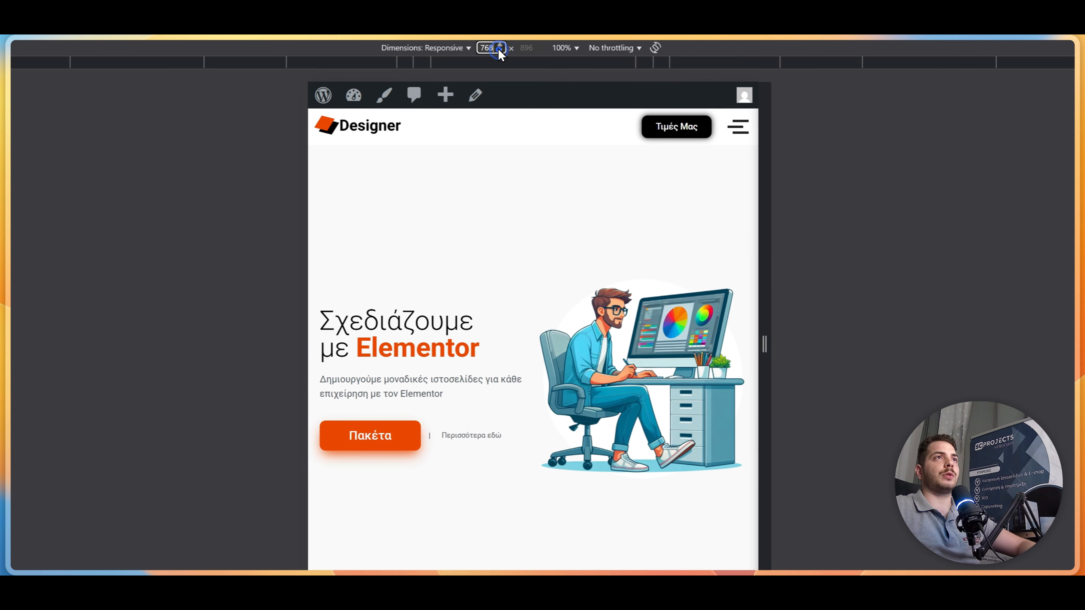
click(499, 50)
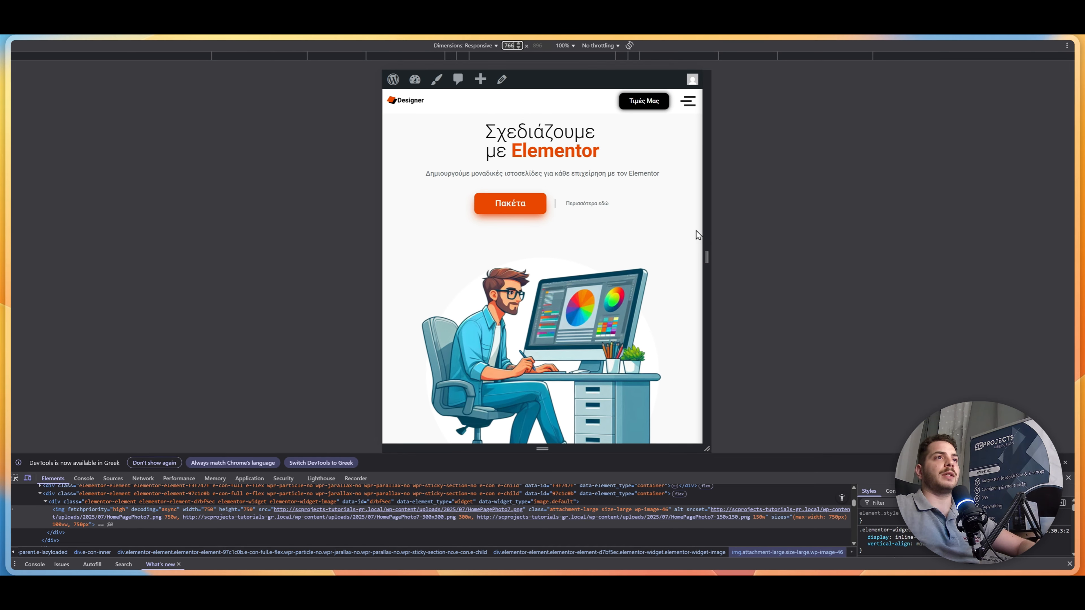
scroll(684, 233, down, 2)
scroll(674, 235, up, 2)
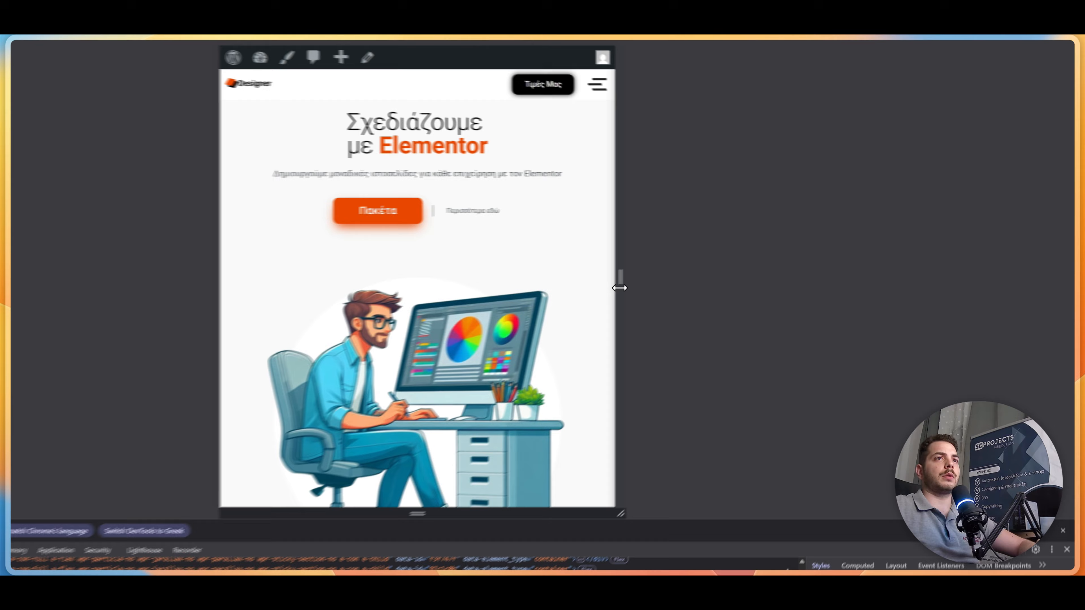
drag(706, 259, 624, 269)
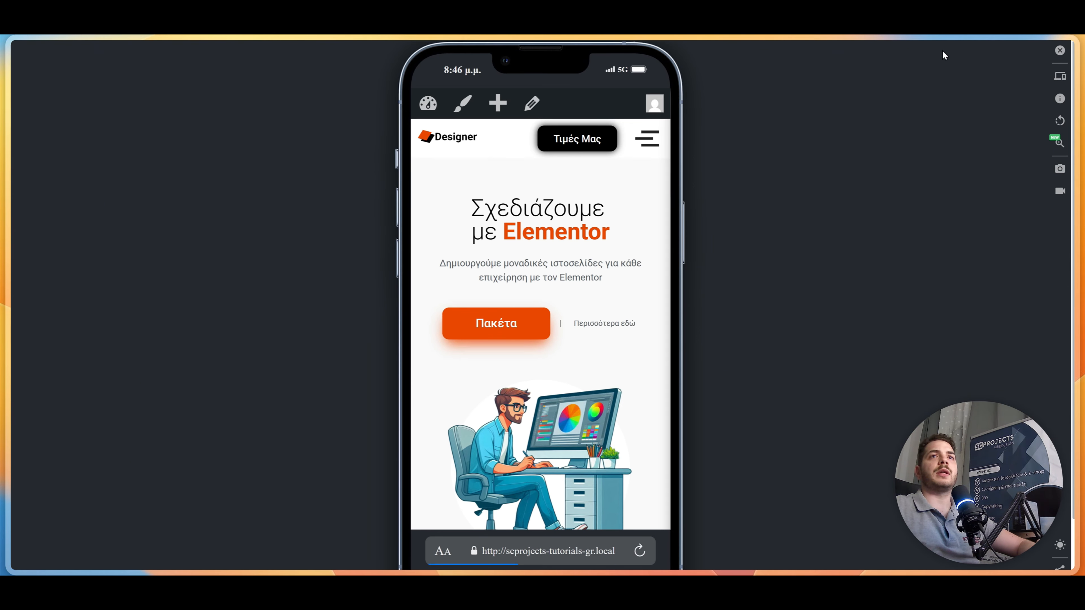
- Examine the hero in the mobile simulator and change the simulated device to iPhone 13 Mini
scroll(691, 219, down, 1)
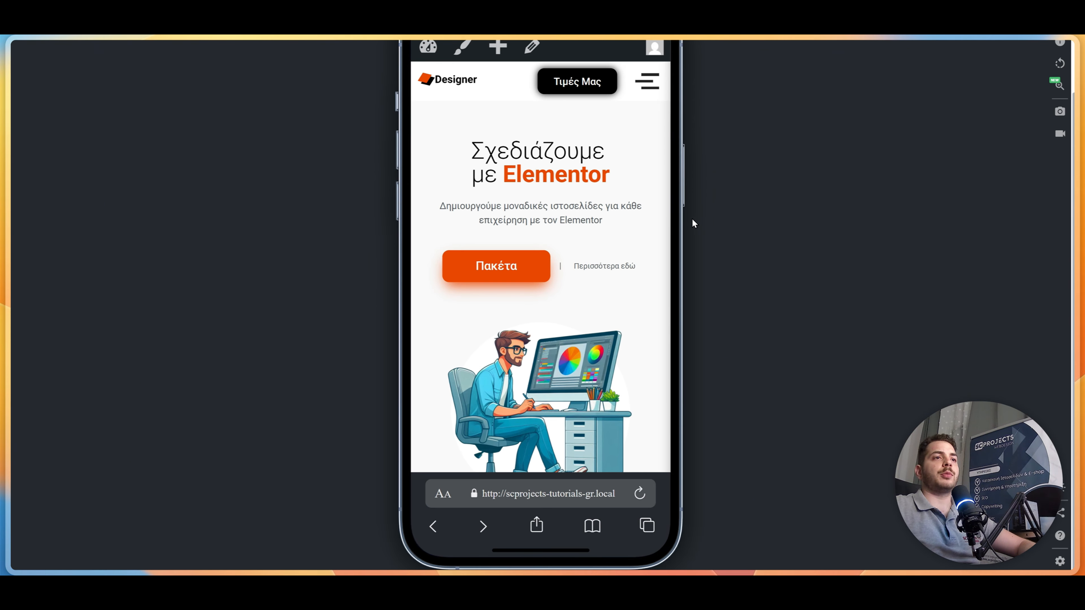
scroll(626, 255, down, 2)
scroll(626, 255, up, 2)
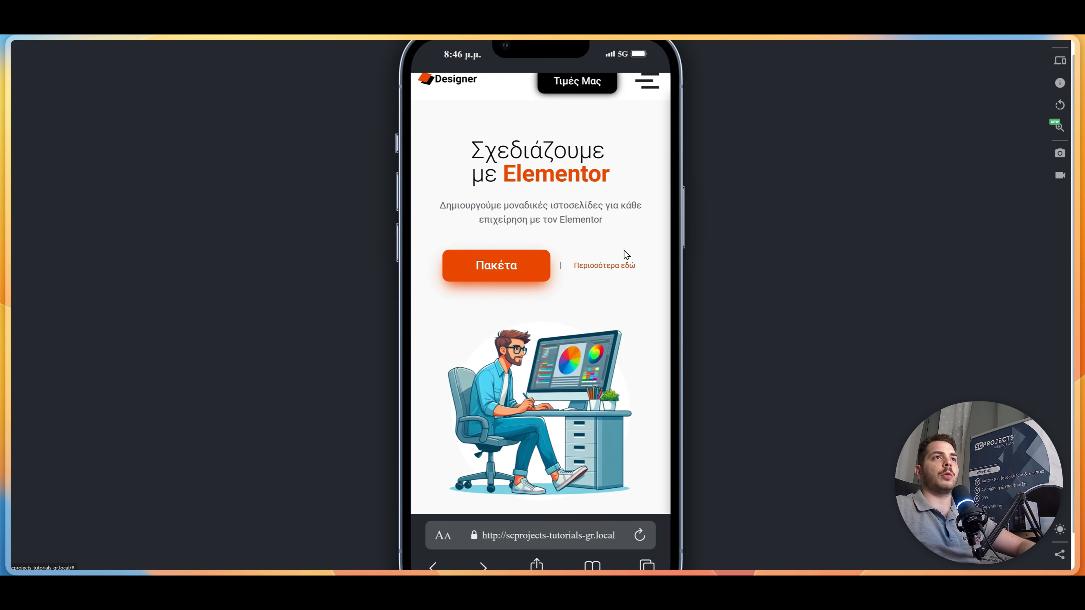
click(1059, 61)
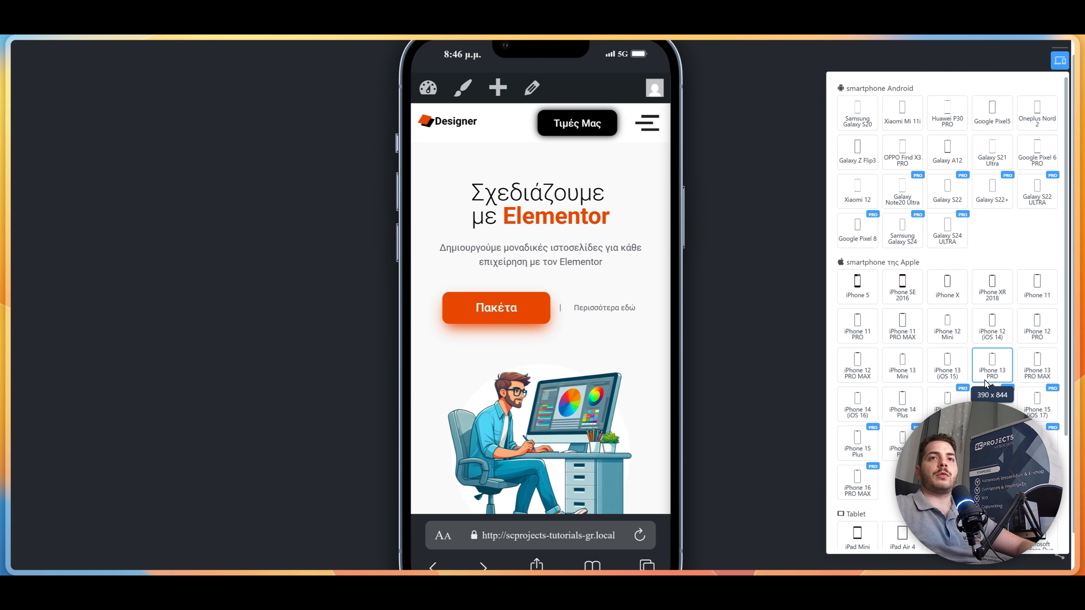
click(897, 382)
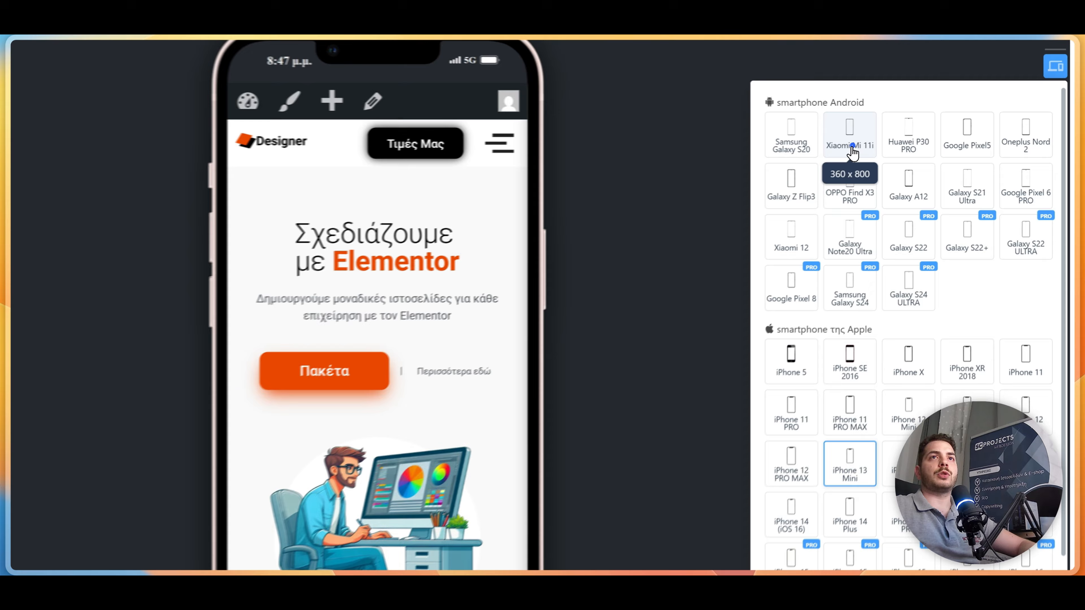
- Examine the hero on the simulated Xiaomi Mi 11i and Huawei P30 PRO
click(903, 130)
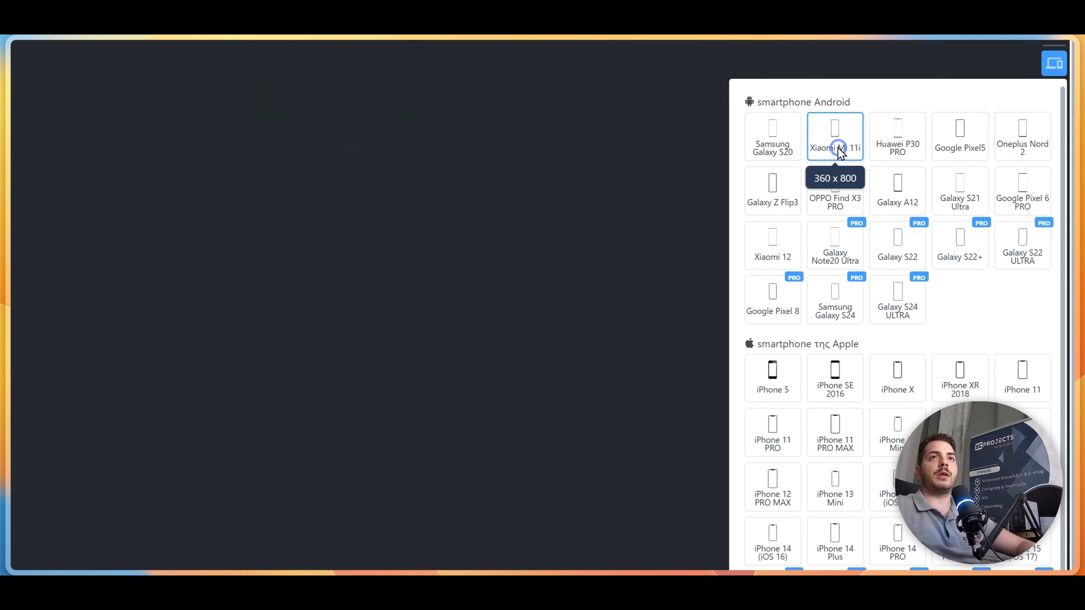
scroll(425, 374, down, 2)
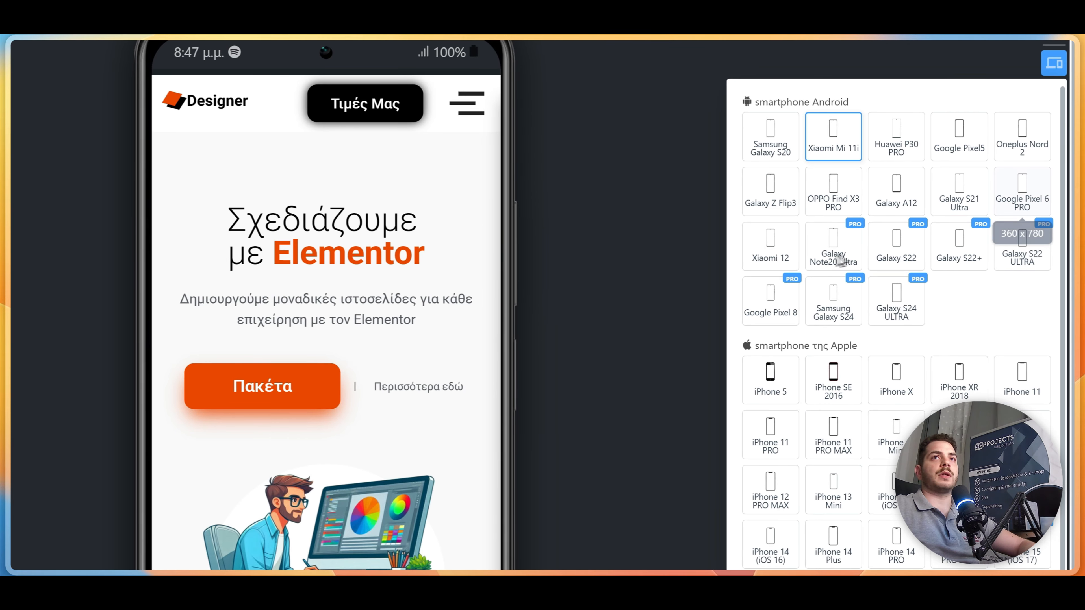
click(896, 137)
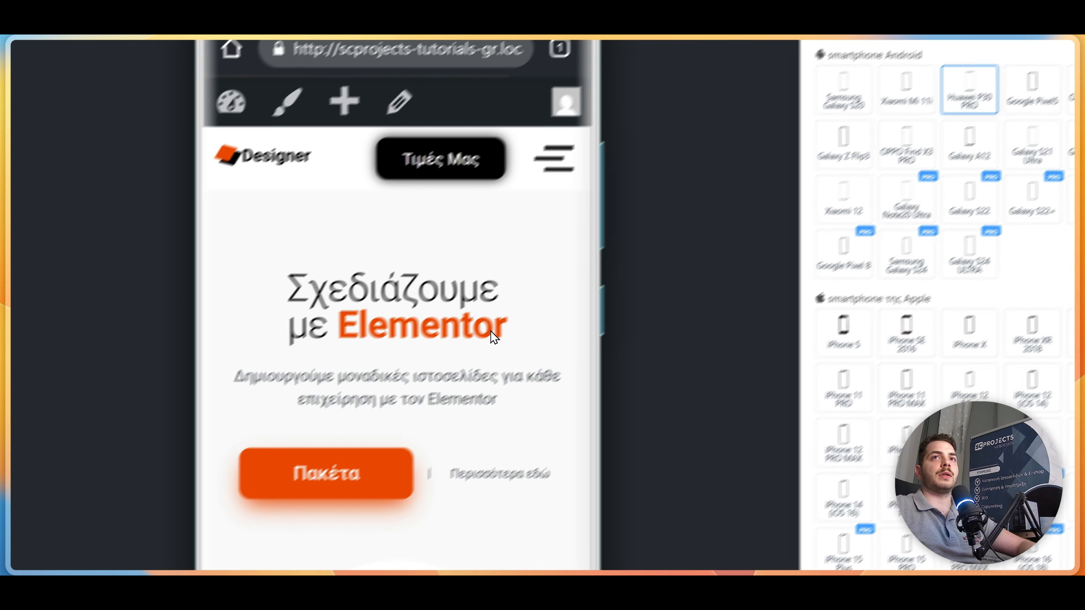
scroll(491, 333, down, 2)
scroll(491, 333, up, 2)
scroll(491, 332, down, 2)
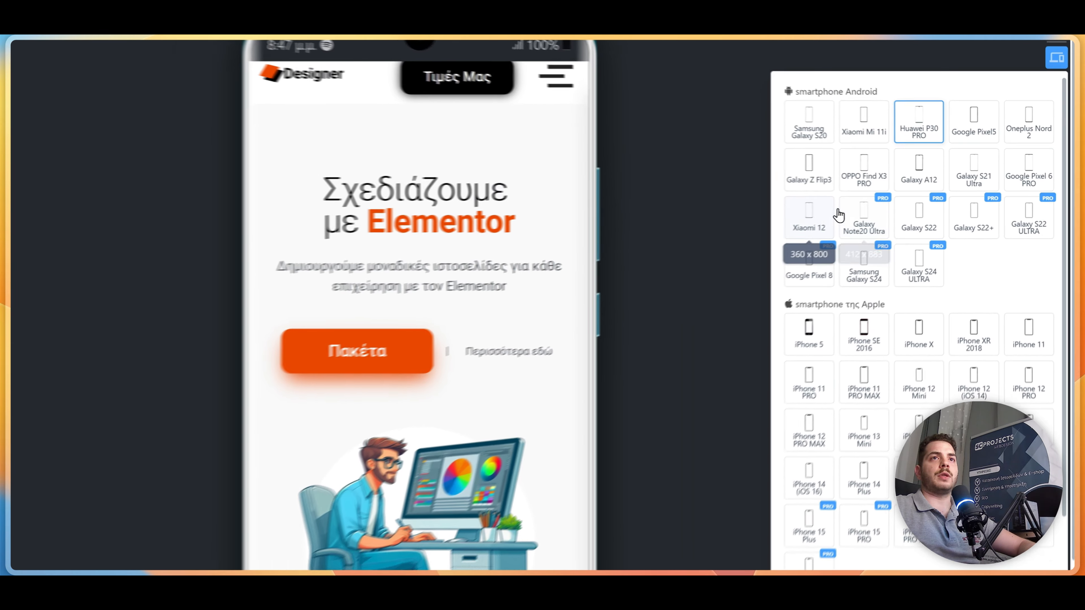
- Examine the hero on the simulated Xiaomi 12 and turn off the mobile simulator
click(857, 208)
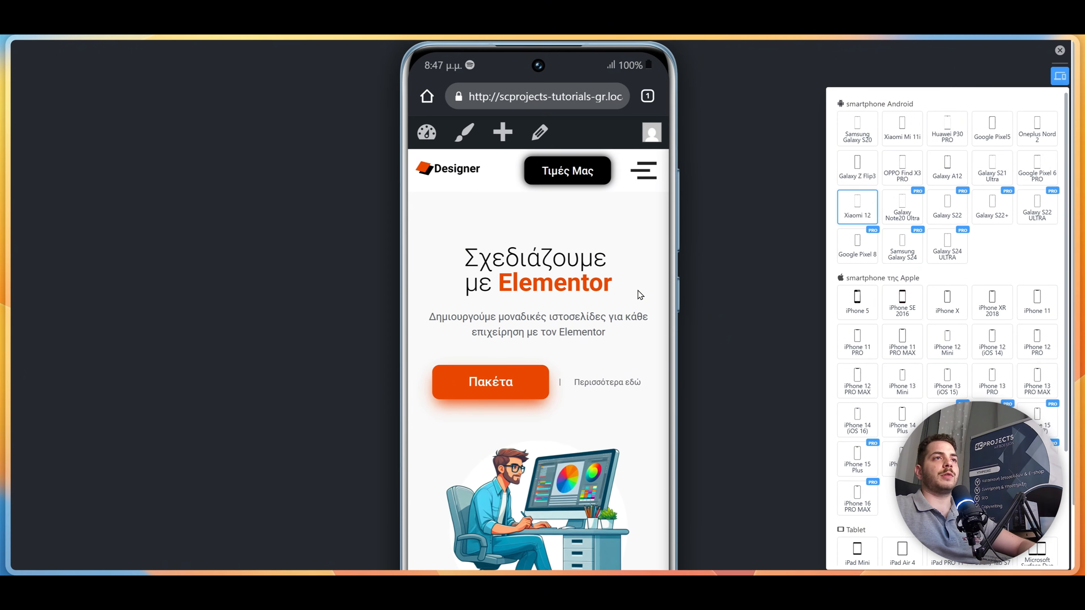
scroll(649, 281, down, 2)
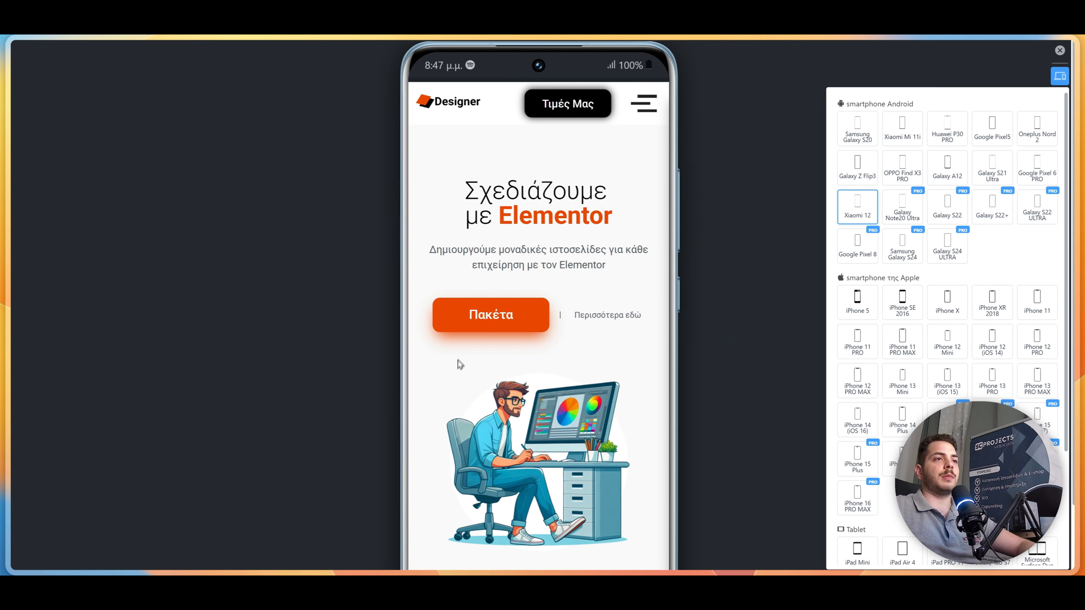
click(1055, 71)
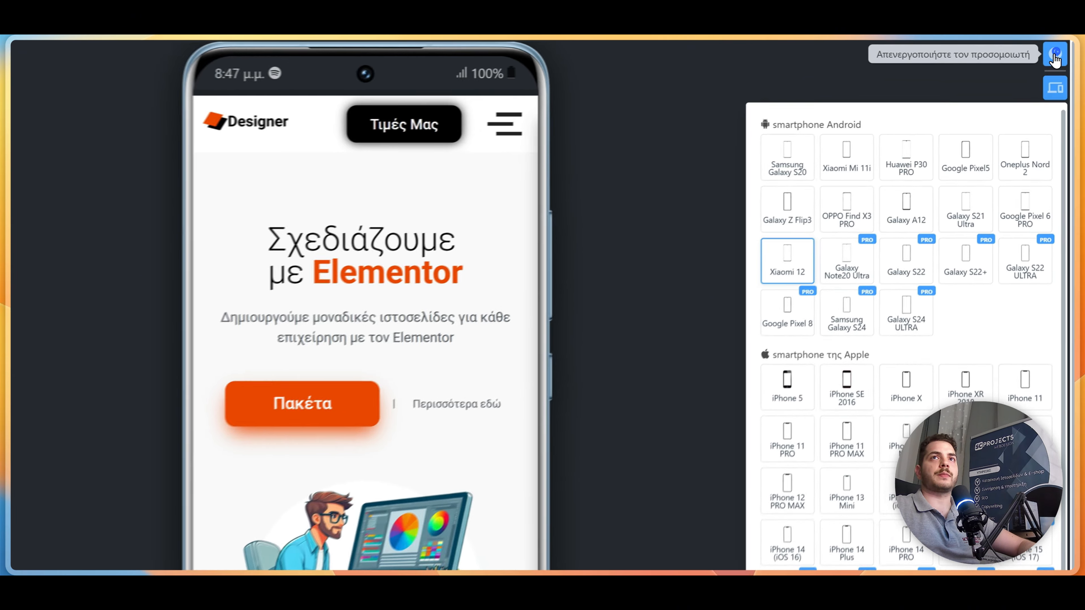